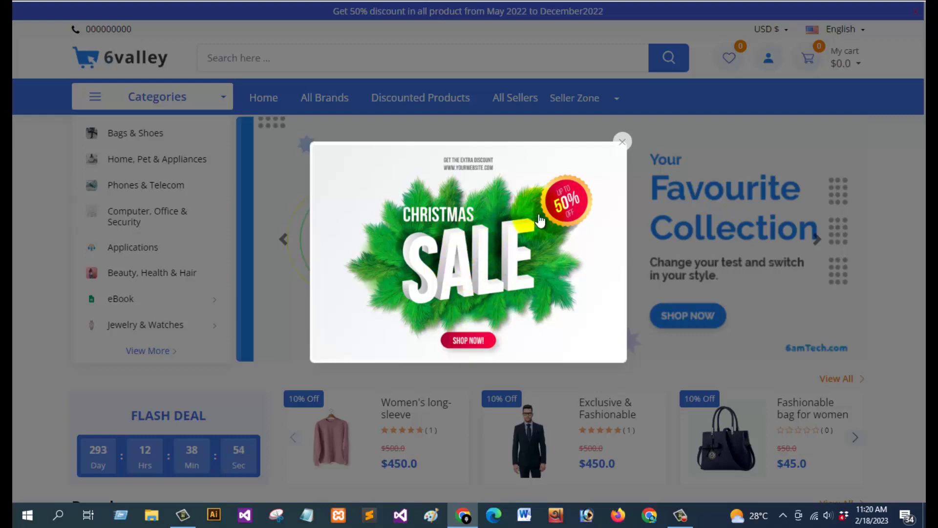
Step: Dismiss the Christmas sale popup and examine the storefront homepage's deals, brands, sellers, category sections and footer before returning to its beginning
left_click(621, 143)
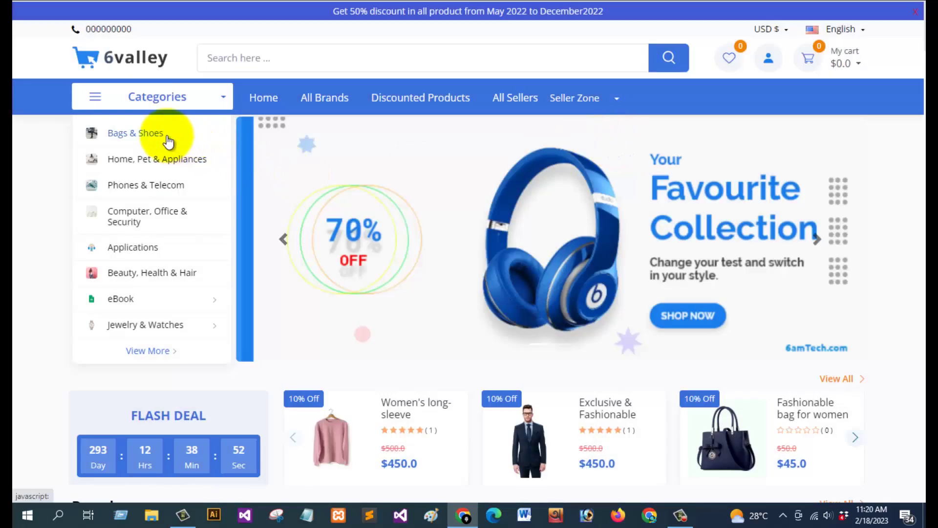
scroll(879, 188, "down", 10)
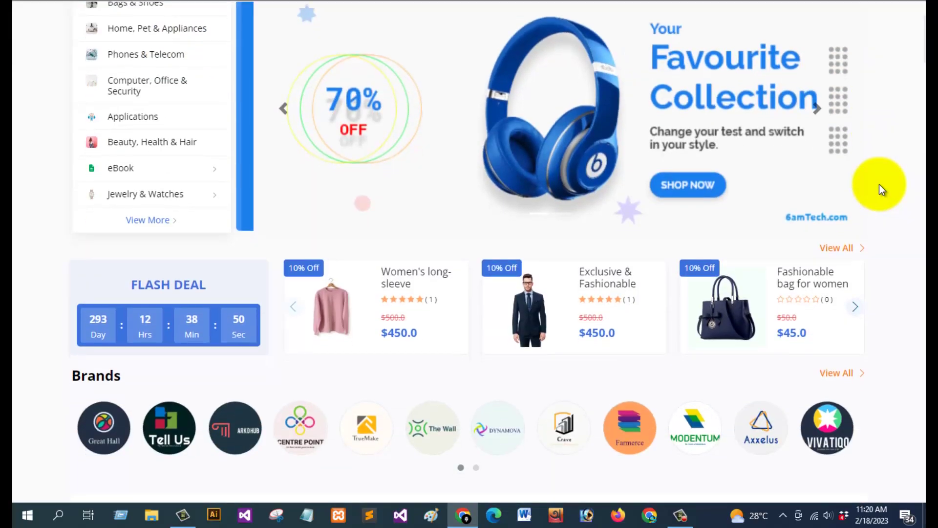
scroll(878, 185, "down", 5)
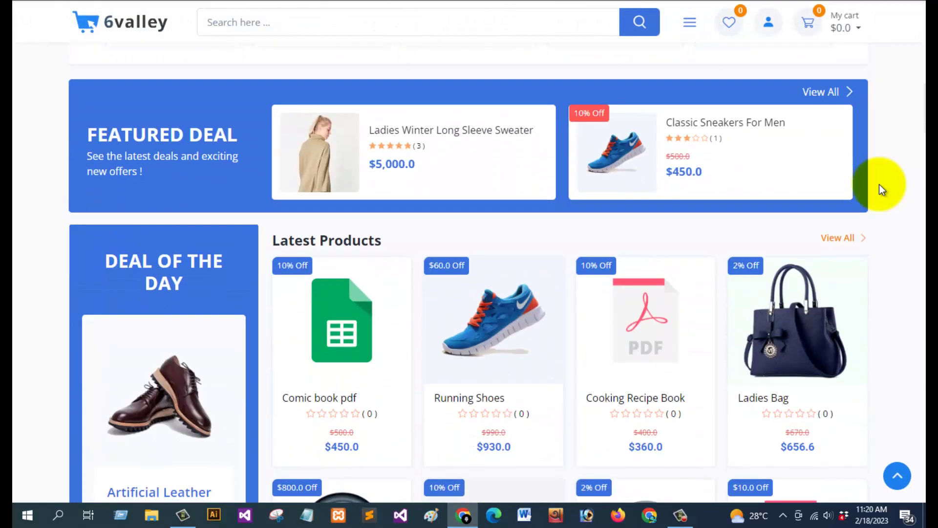
scroll(878, 184, "down", 4)
scroll(879, 184, "down", 1)
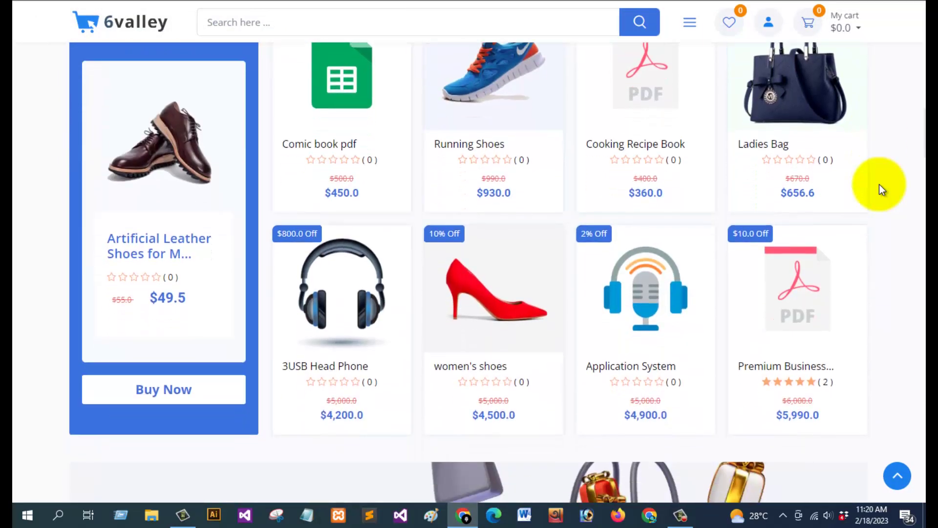
scroll(879, 183, "down", 8)
scroll(878, 184, "up", 1)
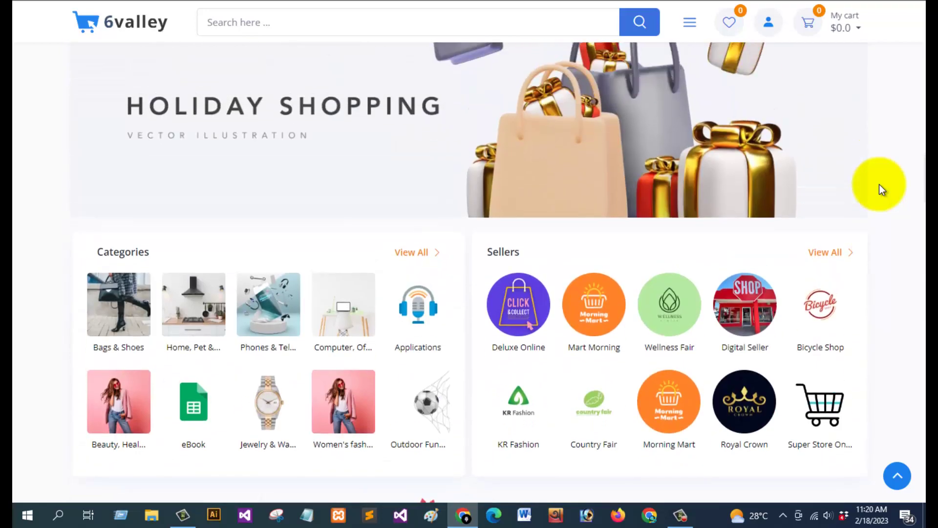
scroll(878, 184, "down", 6)
scroll(878, 184, "down", 4)
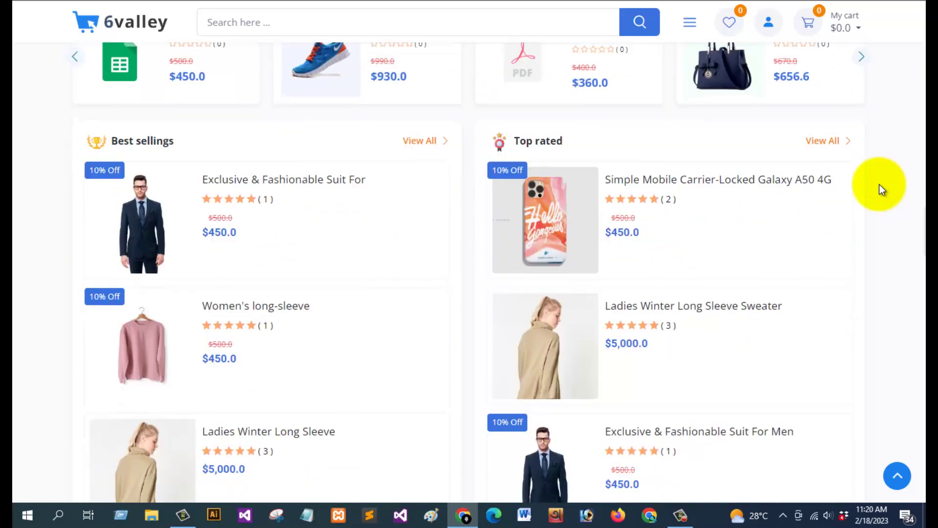
scroll(879, 186, "down", 10)
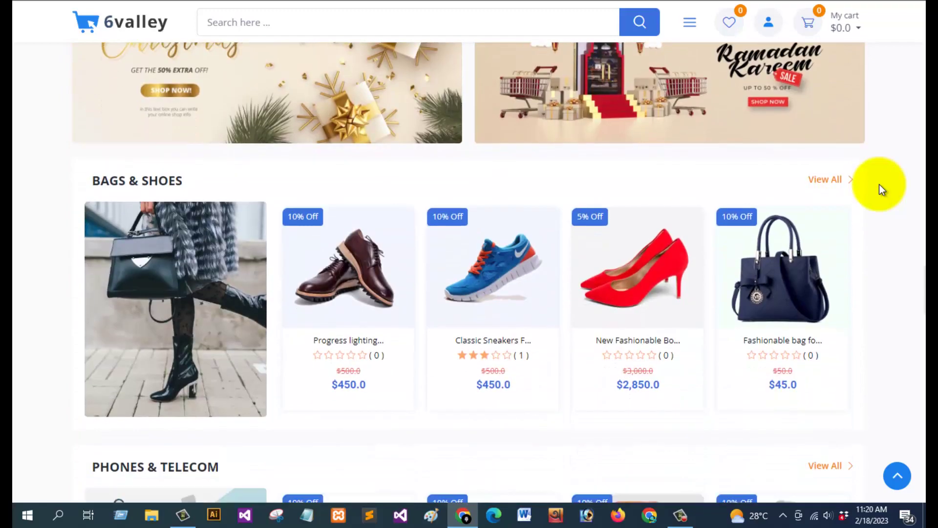
scroll(879, 186, "down", 4)
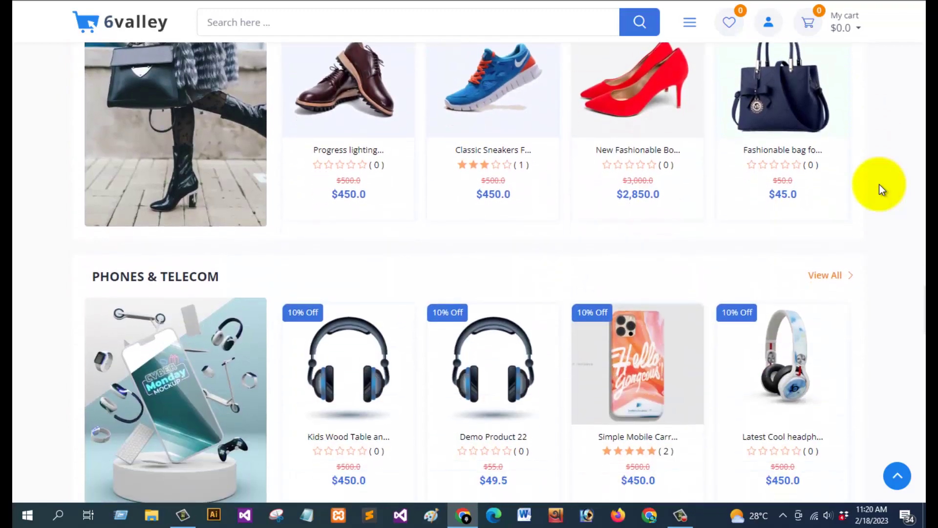
scroll(878, 184, "down", 14)
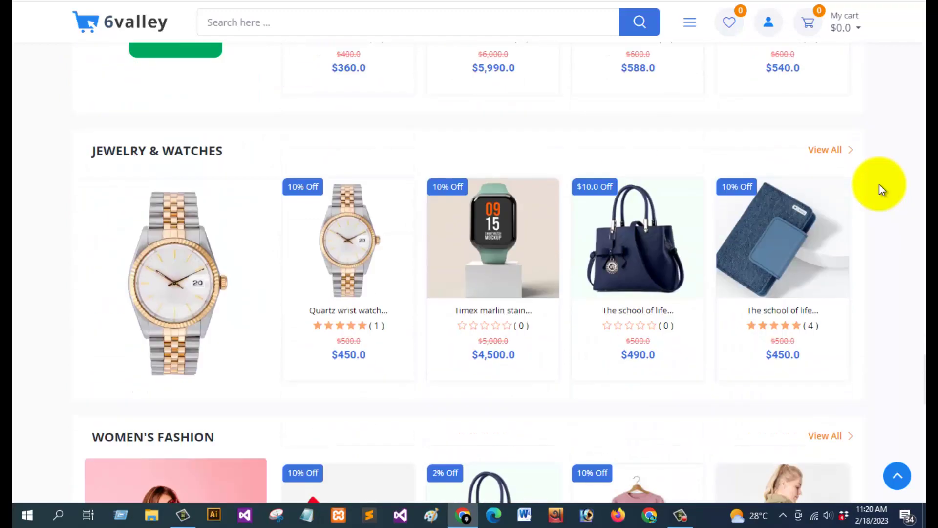
scroll(879, 189, "down", 3)
scroll(879, 183, "down", 3)
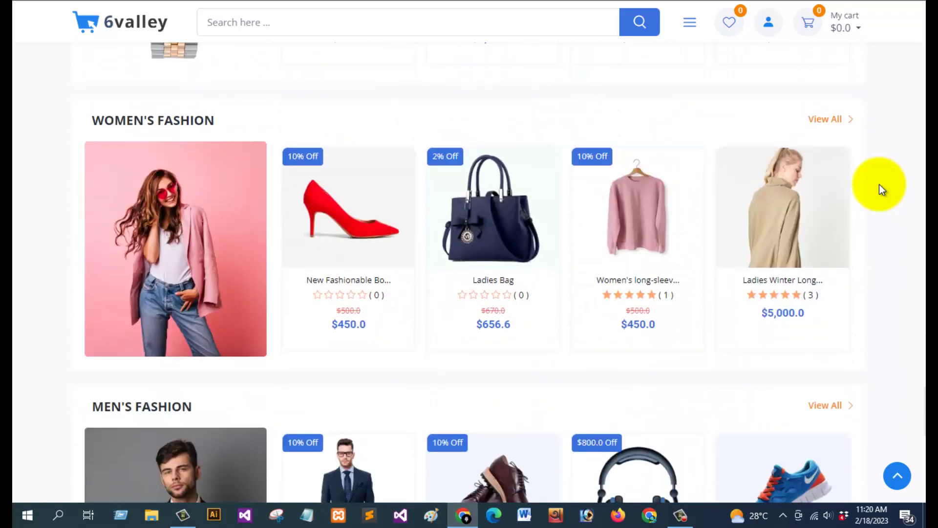
scroll(878, 184, "down", 2)
scroll(878, 184, "down", 3)
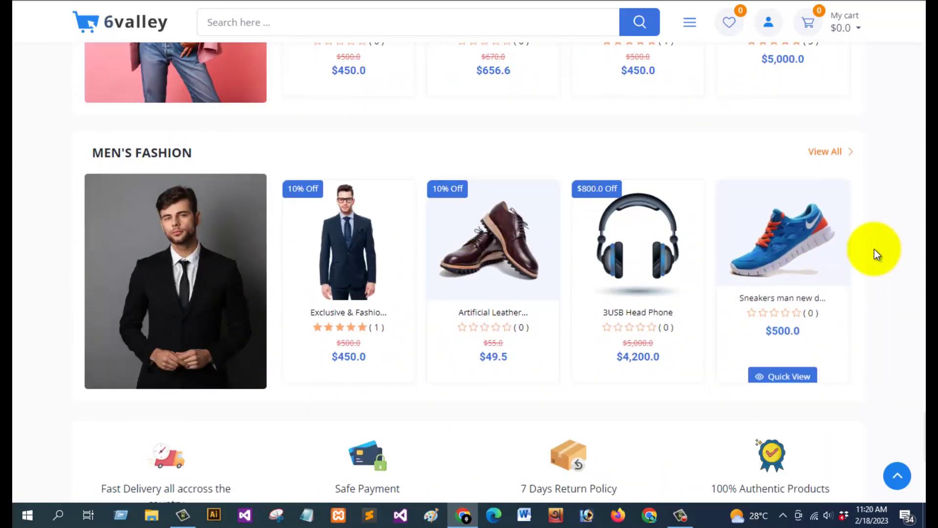
scroll(874, 249, "down", 7)
scroll(874, 249, "down", 2)
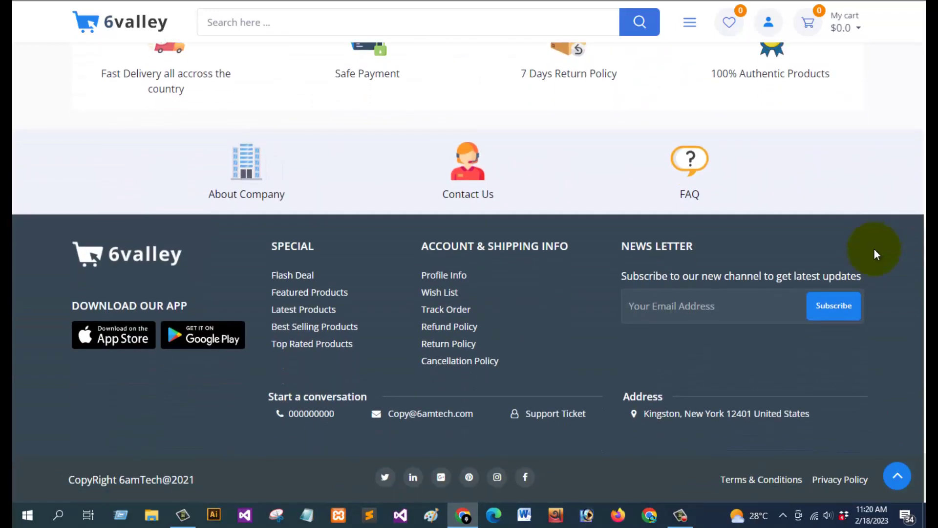
scroll(889, 351, "up", 1)
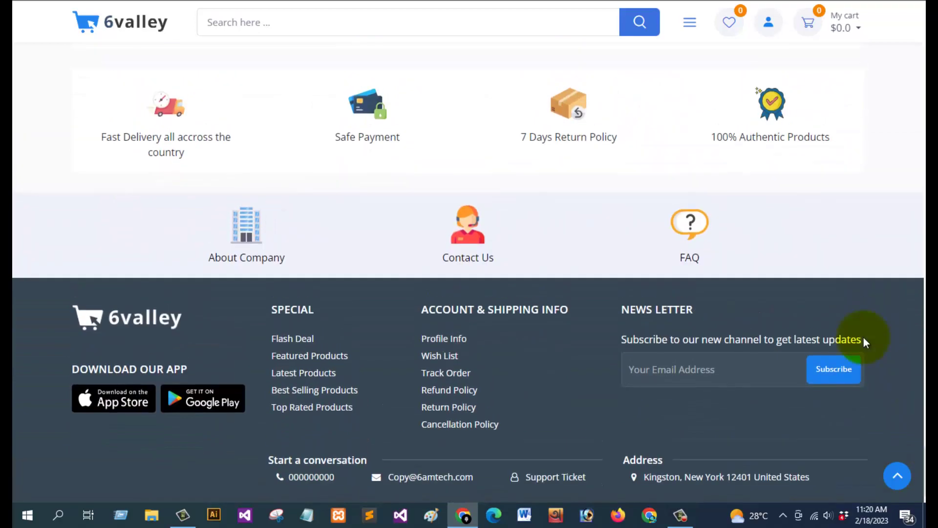
scroll(860, 317, "up", 12)
left_click_drag(922, 357, 921, 6)
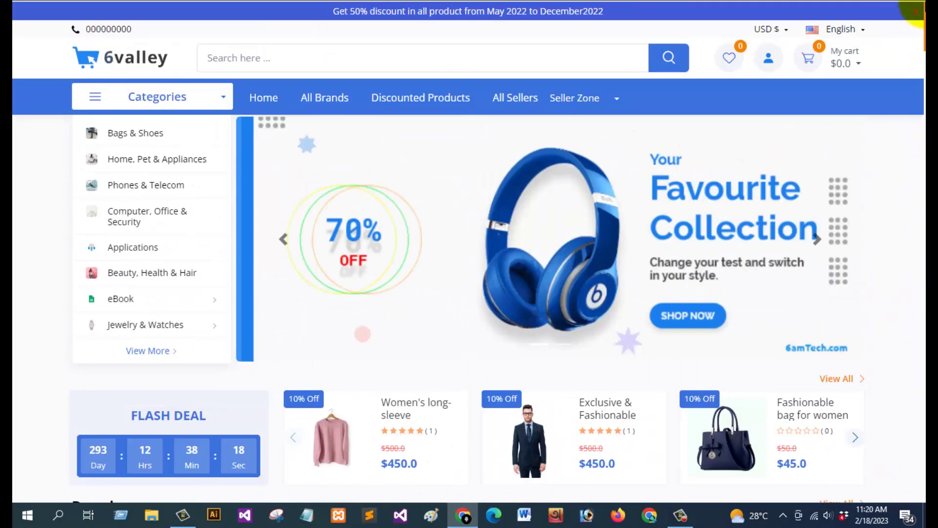
Step: Open the Bags & Shoes category and examine its product listing, price filter and brand filter
left_click(156, 139)
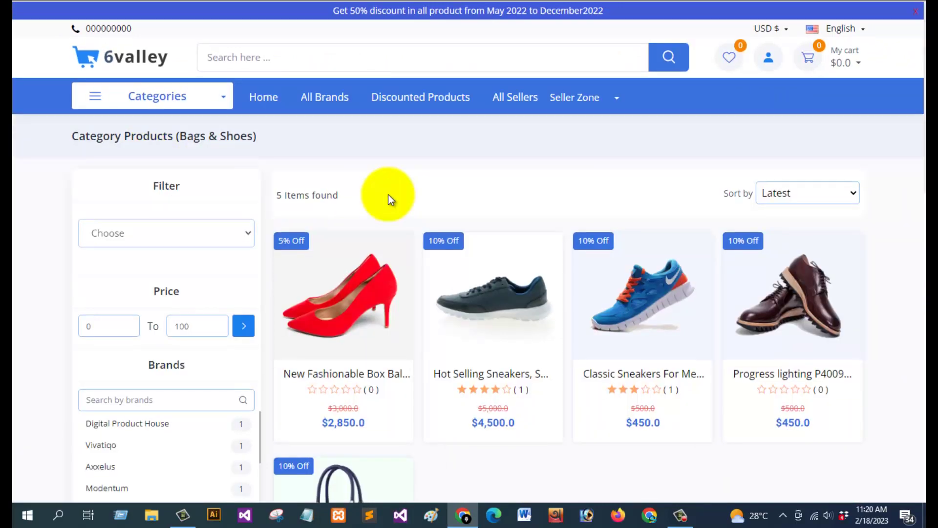
scroll(426, 221, "down", 5)
scroll(491, 277, "up", 4)
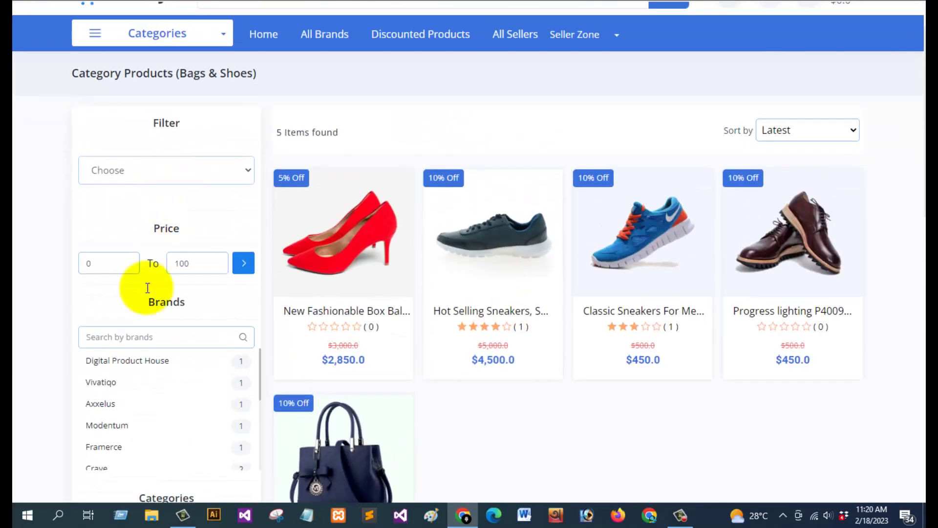
scroll(156, 298, "down", 4)
scroll(169, 313, "up", 2)
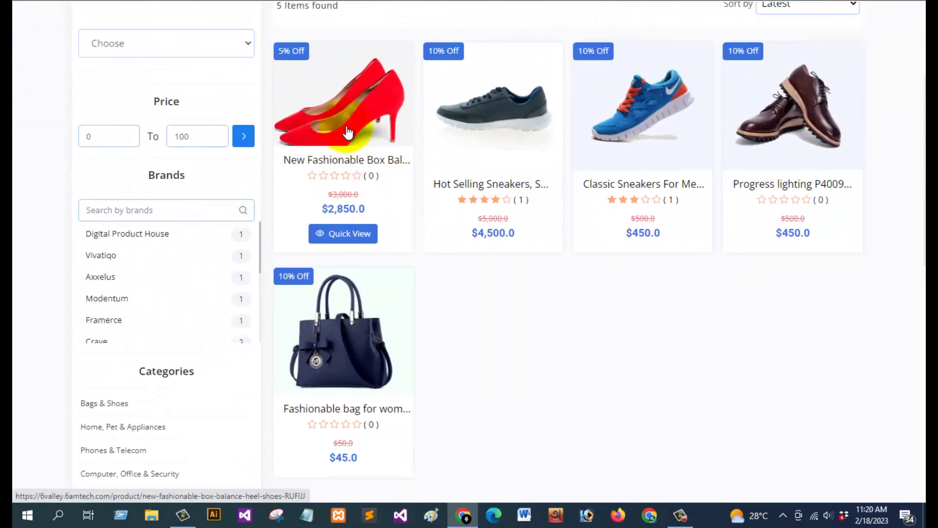
Step: Add one pair of New Fashionable Box Balance Heel shoes in black, size L, to the cart and proceed to checkout
left_click(347, 132)
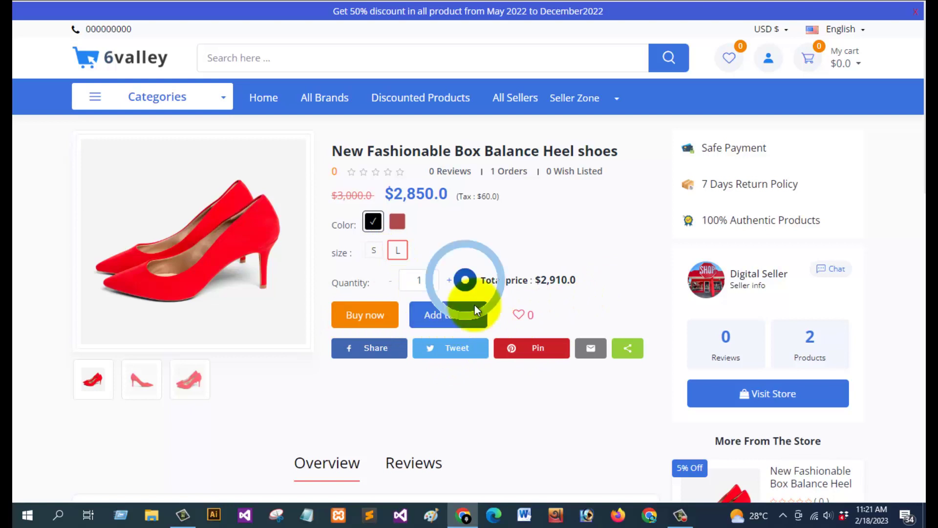
mouse_move(787, 70)
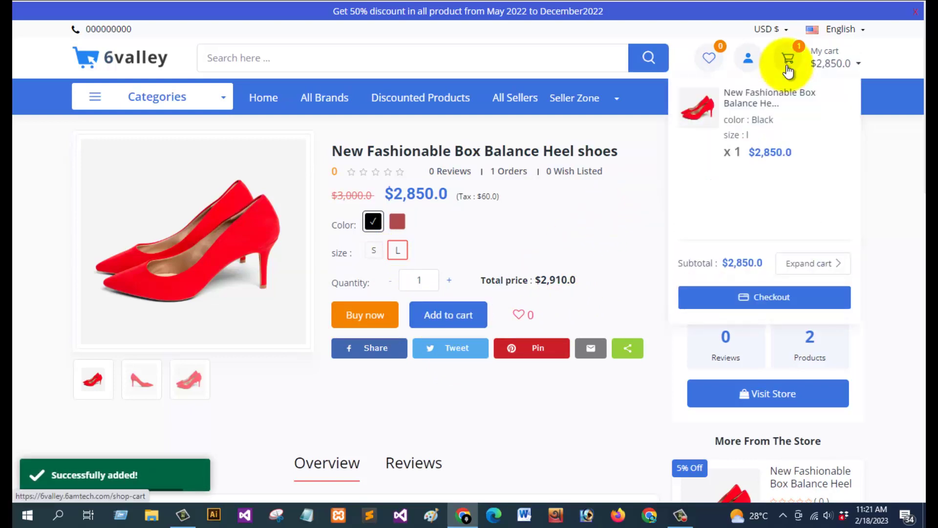
left_click(771, 298)
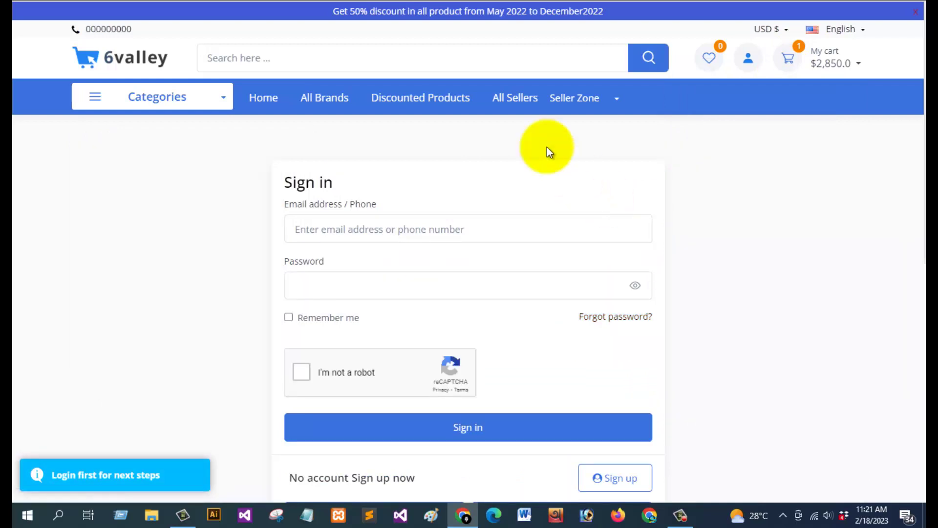
Step: View the All Sellers page, and return to the homepage with the Christmas sale popup dismissed
left_click(509, 104)
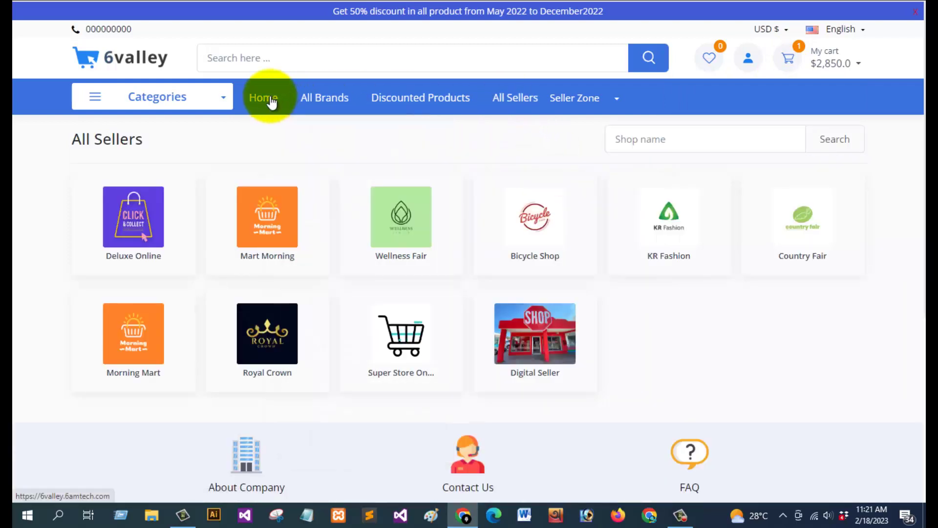
left_click(272, 101)
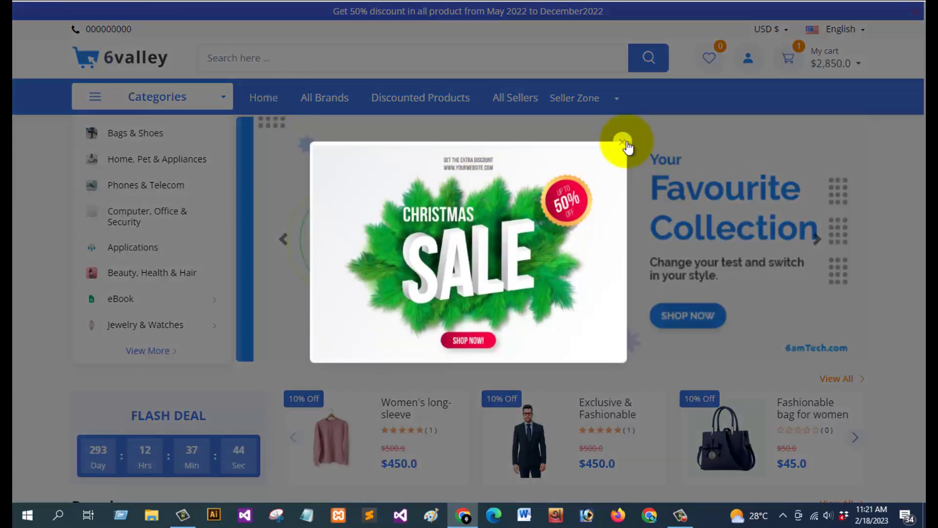
left_click(621, 140)
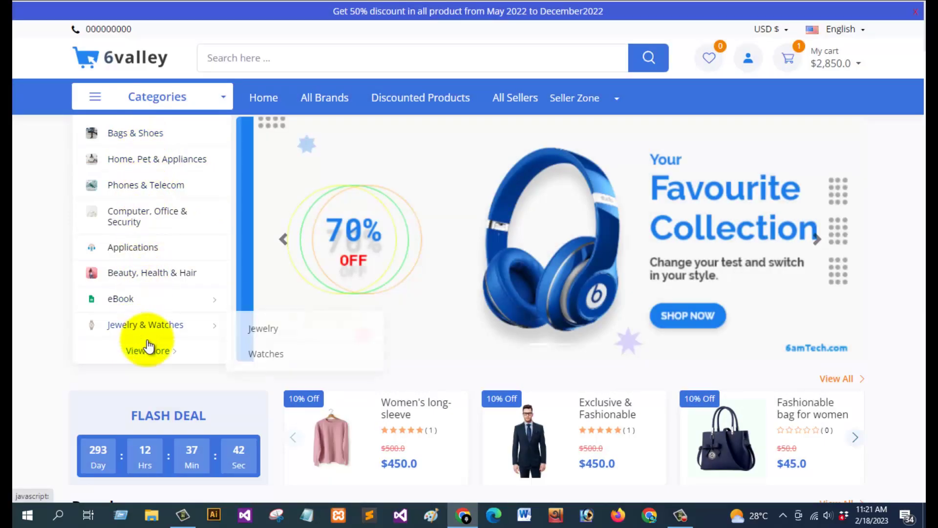
Step: Open the full category list, select Bags & Shoes and look through the available categories
left_click(181, 341)
scroll(205, 227, "down", 2)
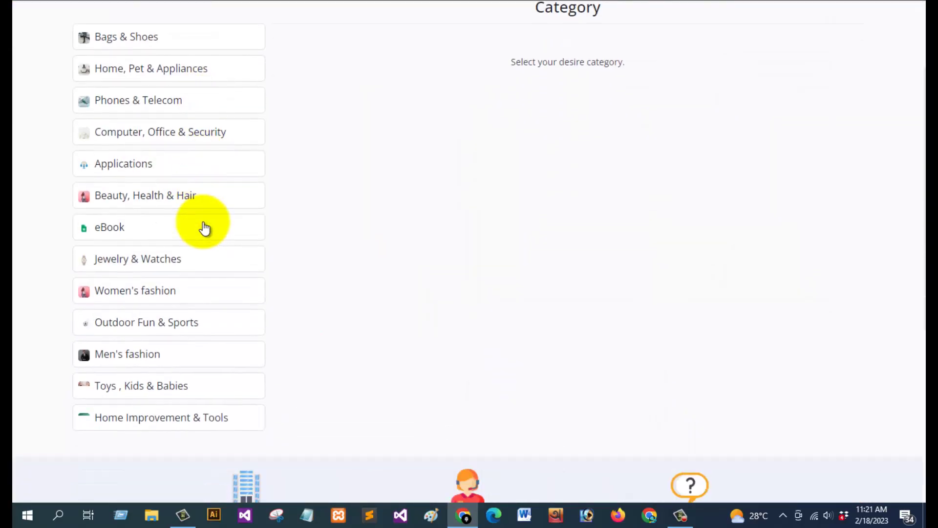
scroll(175, 258, "up", 2)
scroll(135, 171, "down", 2)
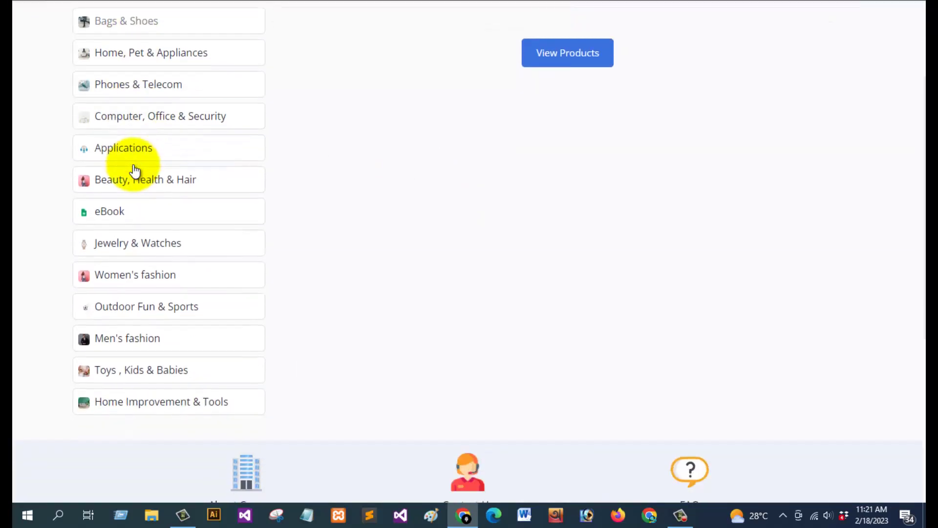
scroll(372, 249, "down", 4)
scroll(467, 261, "up", 2)
scroll(467, 261, "up", 4)
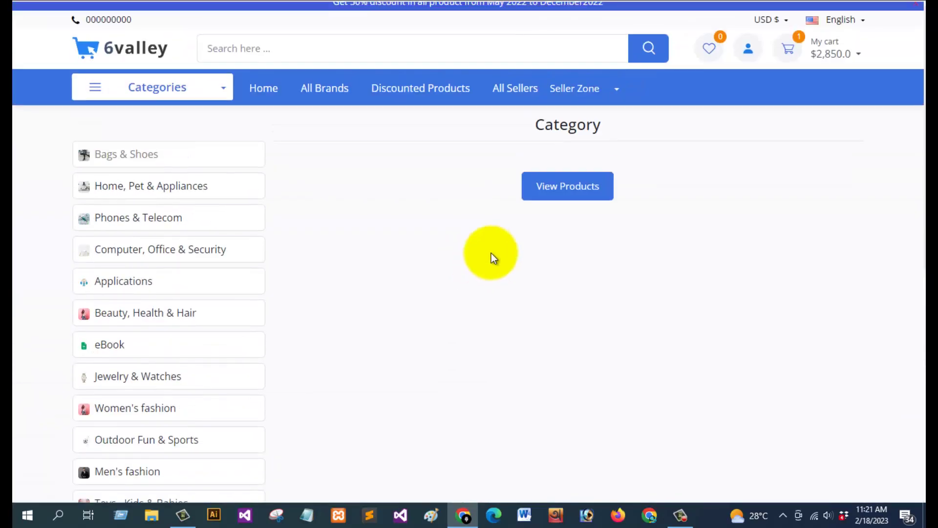
Step: View the products of the selected Bags & Shoes category and look over the listing
left_click(565, 195)
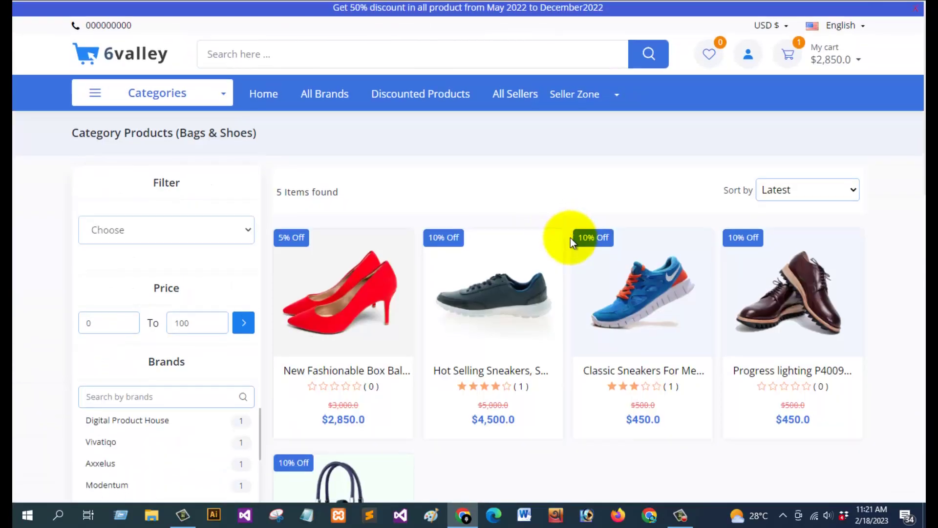
scroll(570, 237, "down", 3)
scroll(570, 237, "up", 3)
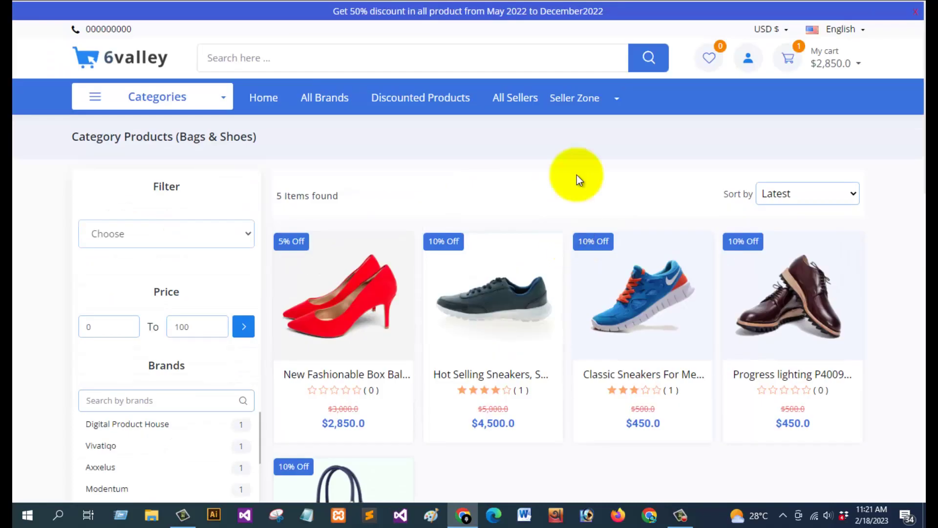
left_click(218, 96)
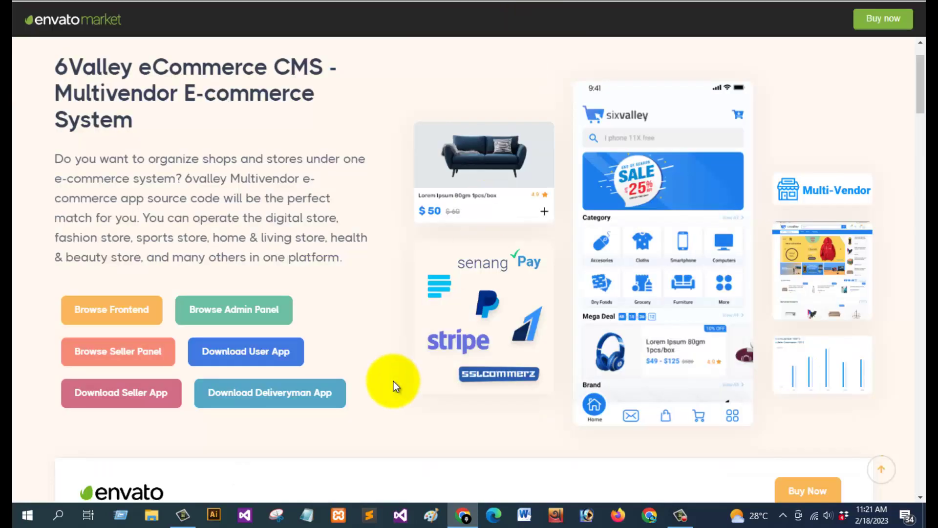
Step: Open the admin panel demo from the Envato preview page and dismiss the browser's password warning on the dashboard
left_click(246, 312)
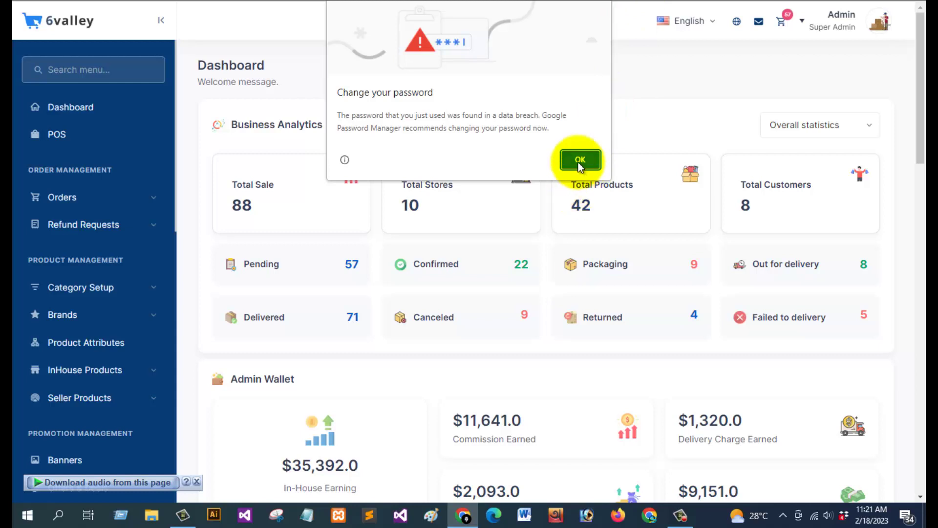
left_click(578, 161)
left_click(724, 172)
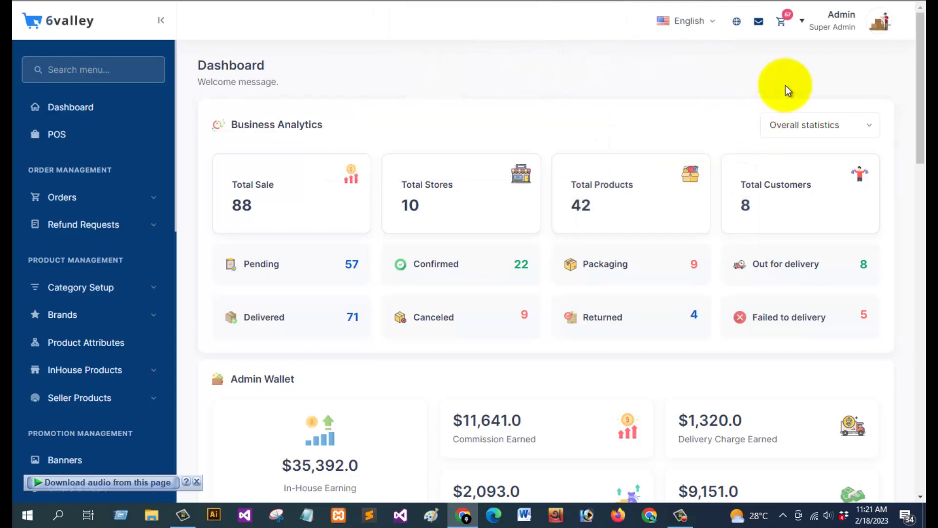
Step: Check the options in the admin account menu and close it again
left_click(852, 31)
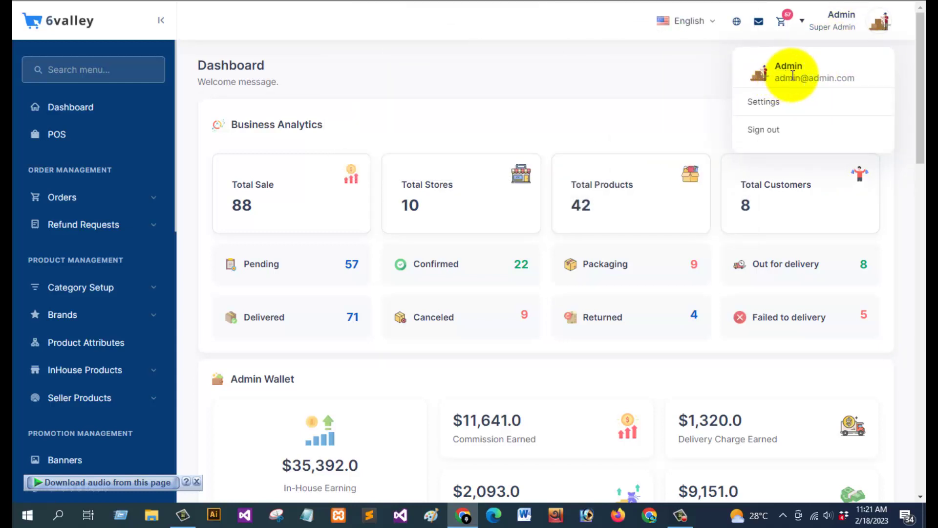
left_click(611, 70)
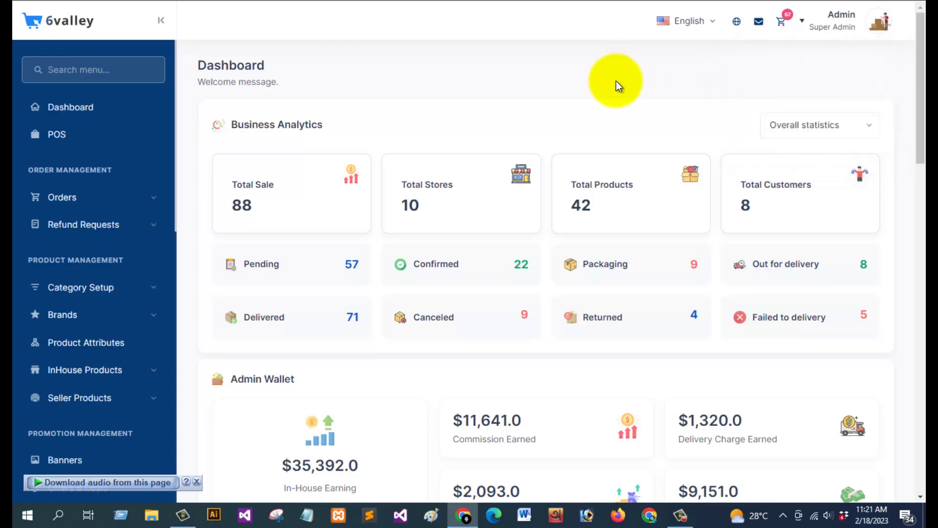
scroll(630, 112, "down", 2)
scroll(508, 176, "up", 2)
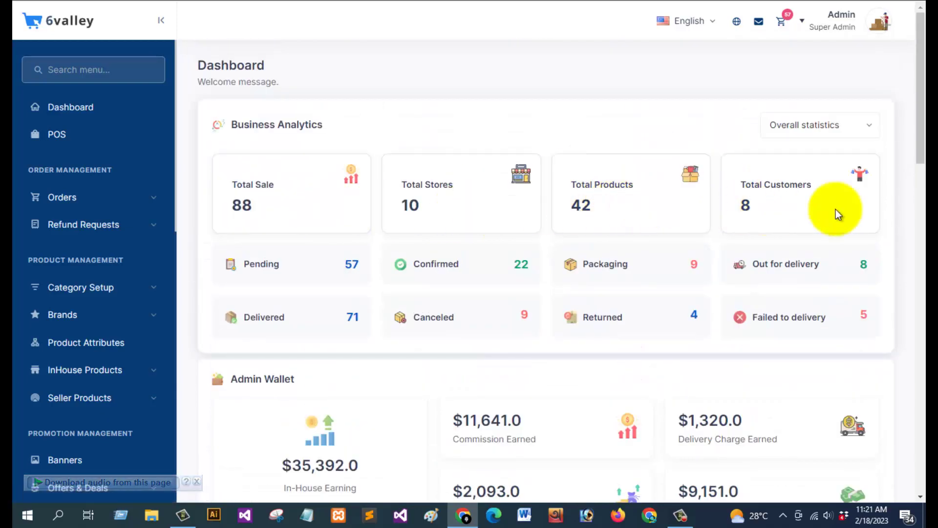
Step: Look through the dashboard's admin wallet, earning statistics, store and product rankings, and dismiss the audio download bar
scroll(891, 202, "down", 2)
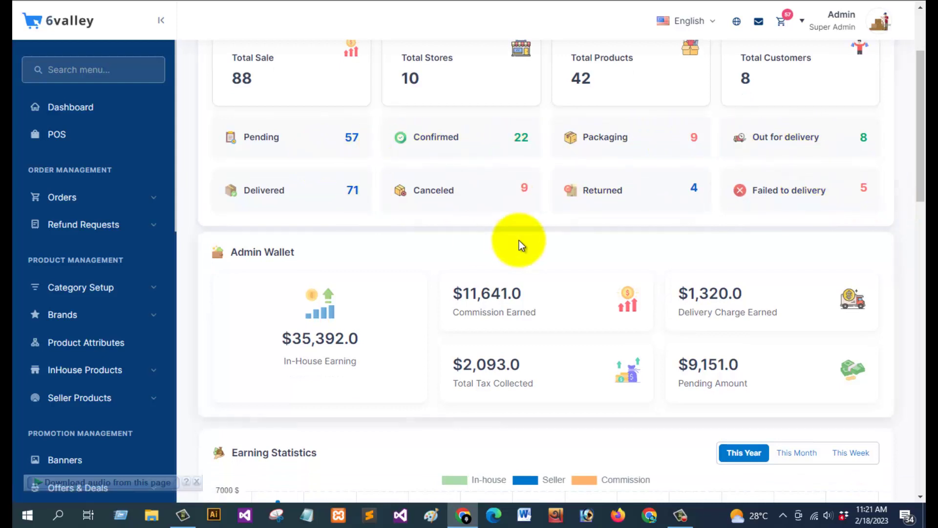
scroll(519, 240, "down", 2)
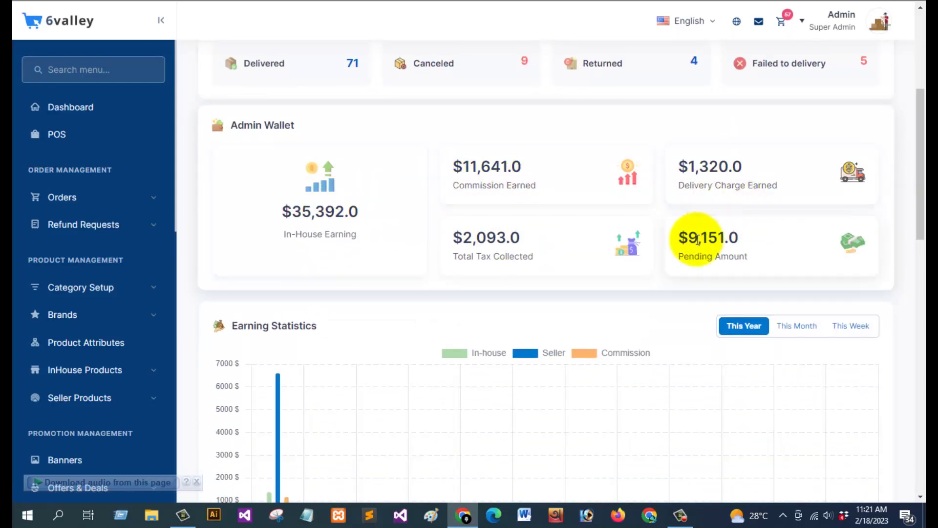
scroll(630, 244, "down", 2)
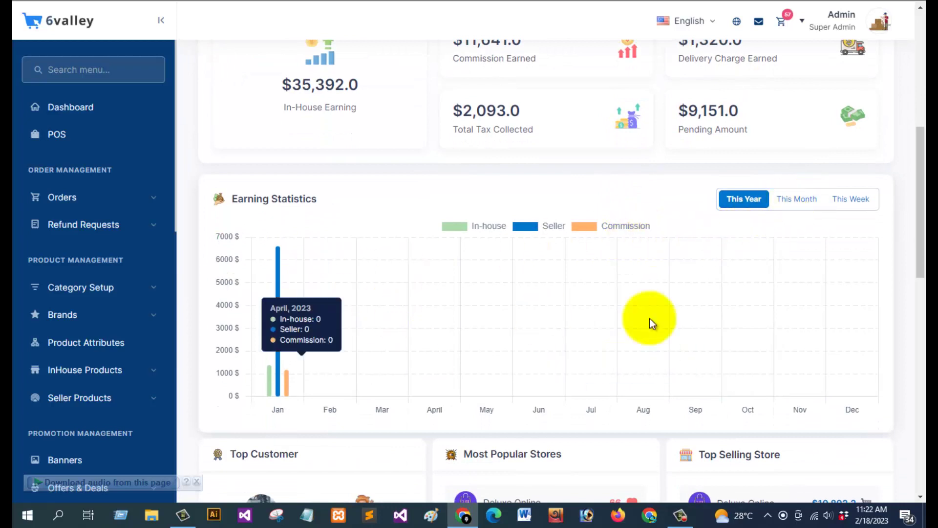
scroll(791, 311, "down", 4)
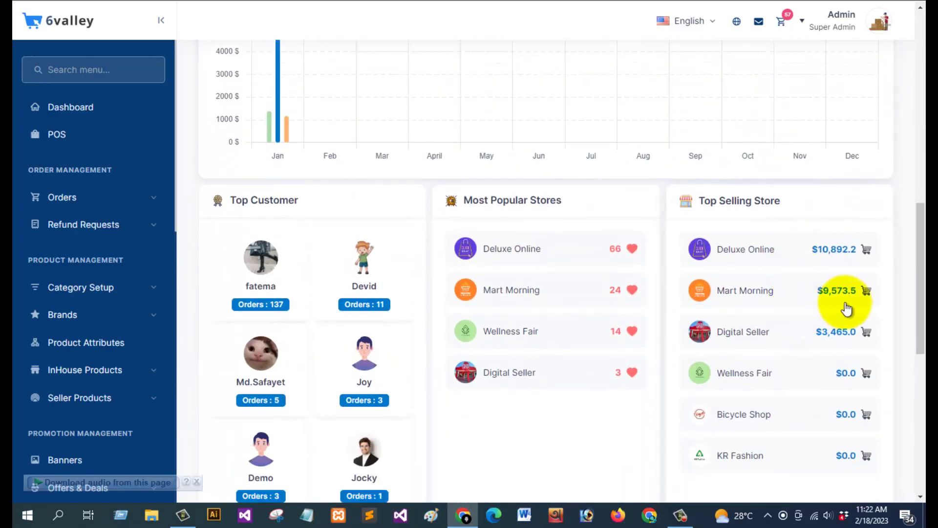
scroll(647, 305, "down", 7)
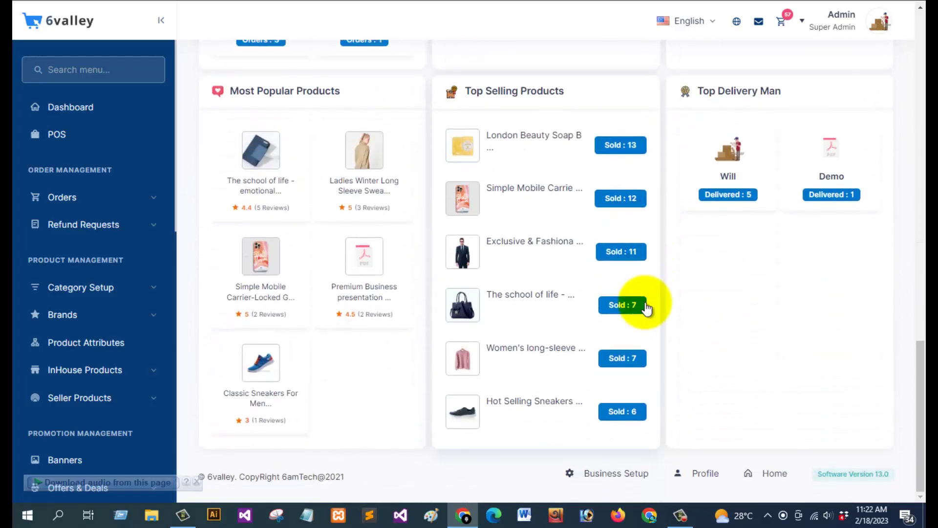
scroll(645, 308, "up", 10)
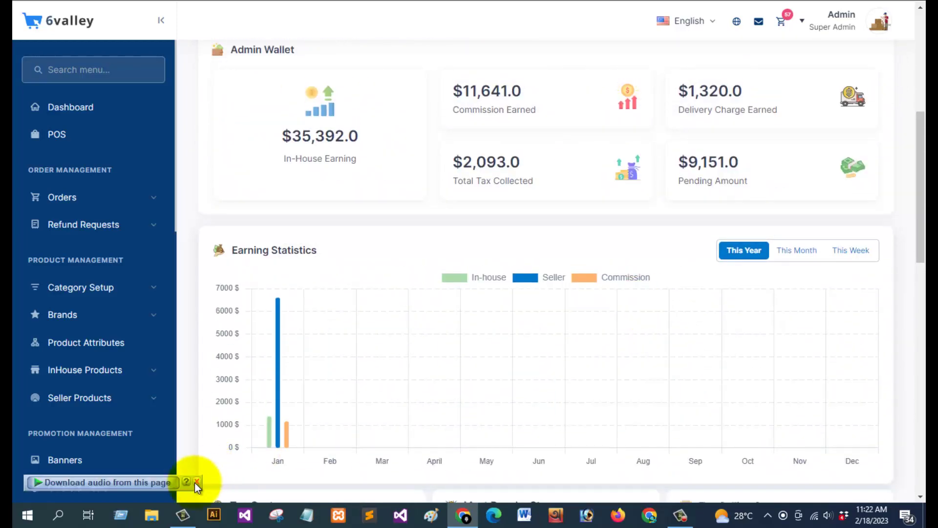
left_click(196, 483)
Step: Open the POS page, add one Background Music for commercial use to the walking customer's cart and review the billing section
scroll(335, 324, "up", 5)
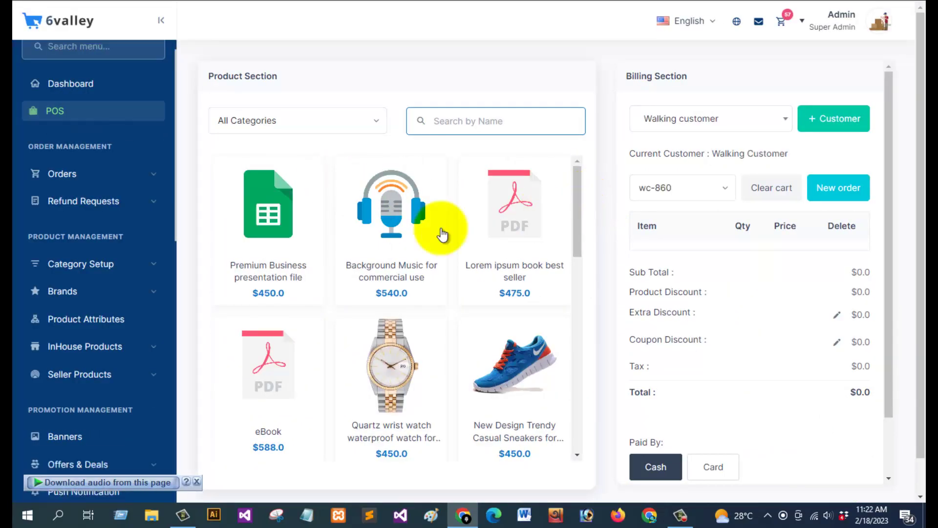
left_click(451, 218)
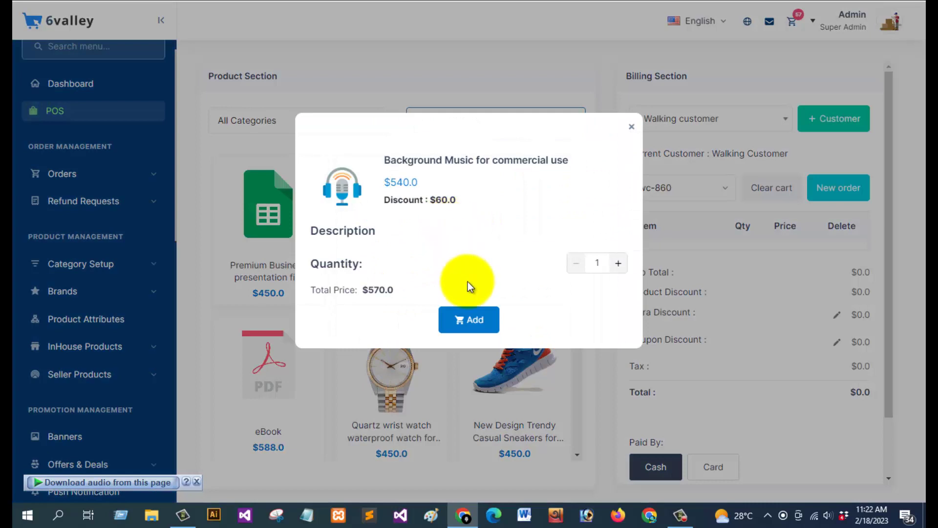
left_click(480, 321)
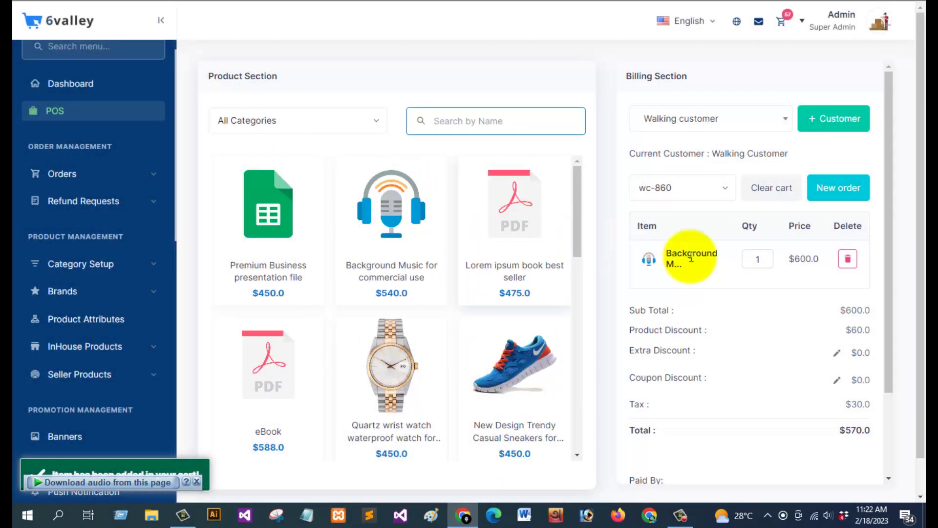
scroll(816, 254, "down", 2)
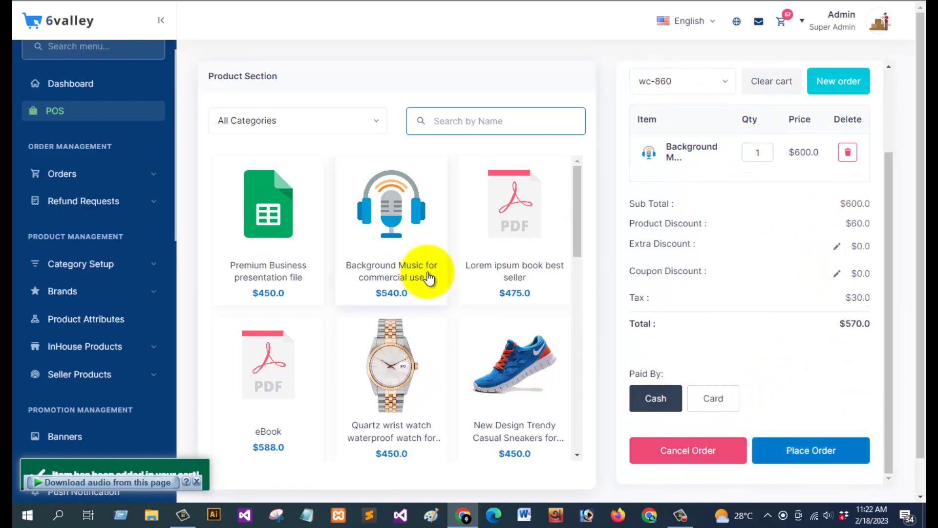
Step: Open the list of all orders, show the data for the All date range and look through the entries
left_click(62, 183)
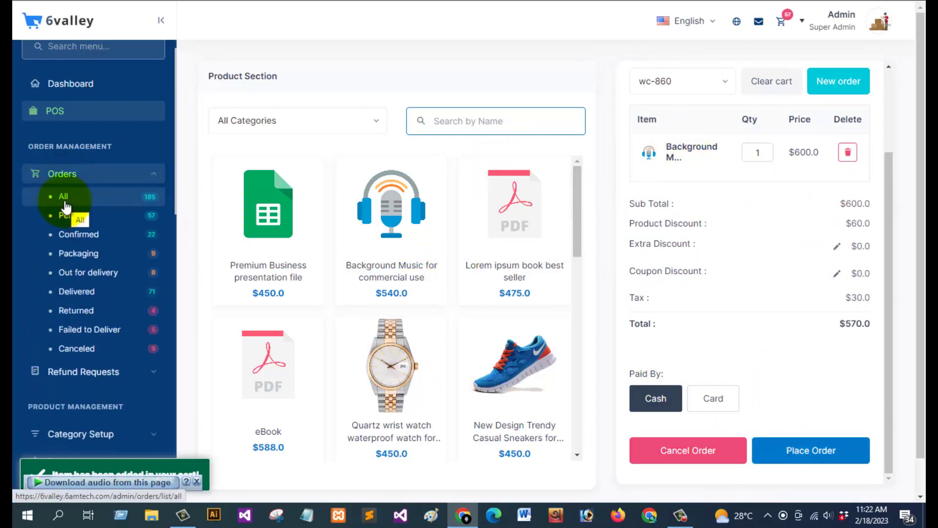
scroll(63, 208, "down", 2)
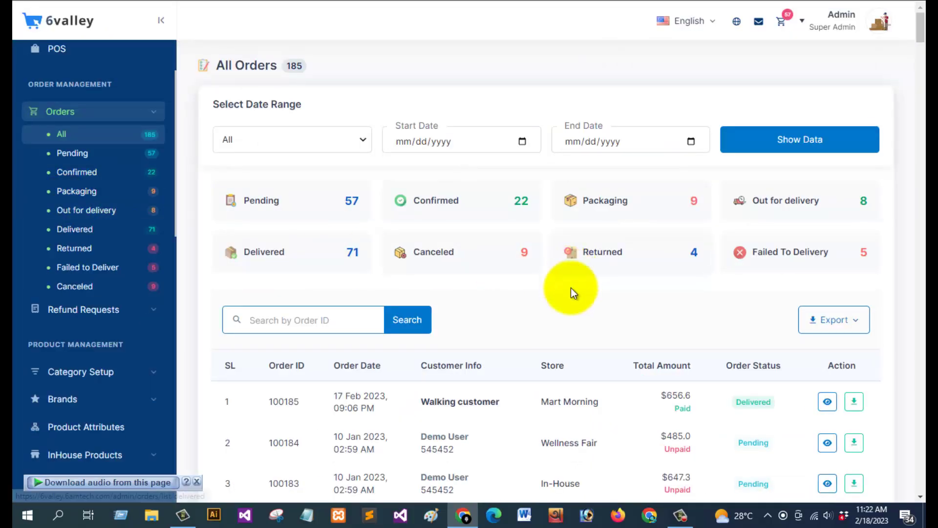
scroll(570, 291, "down", 3)
scroll(571, 292, "down", 6)
scroll(571, 292, "up", 10)
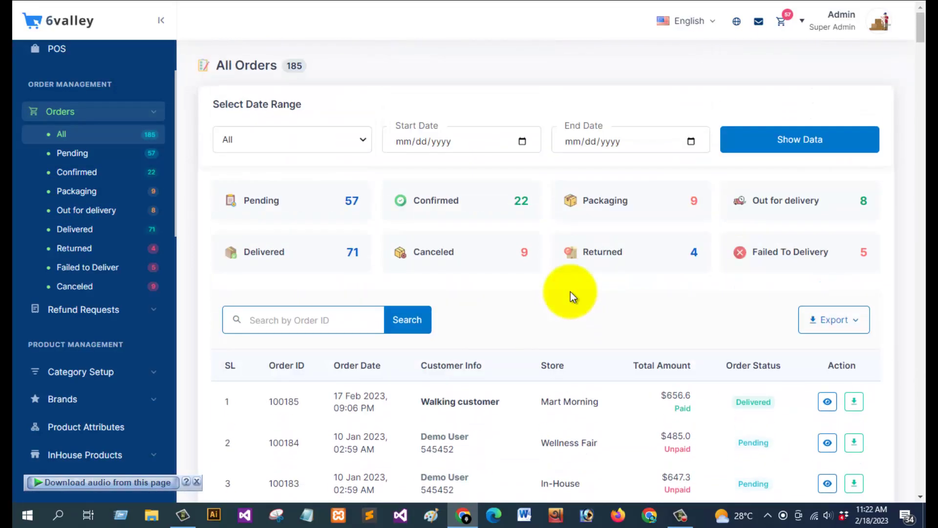
left_click(770, 139)
scroll(564, 356, "down", 12)
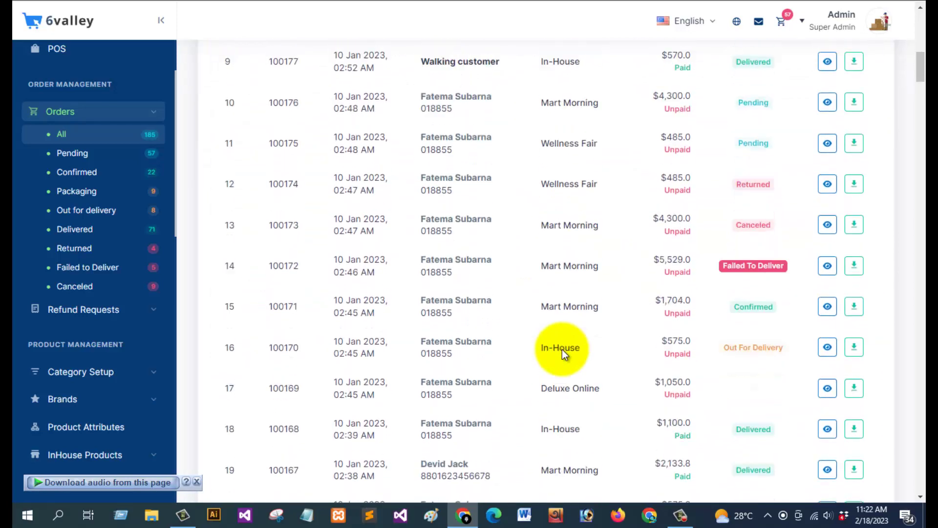
Step: View the Pending orders list and the Confirmed orders list, looking through the entries of each
left_click(76, 155)
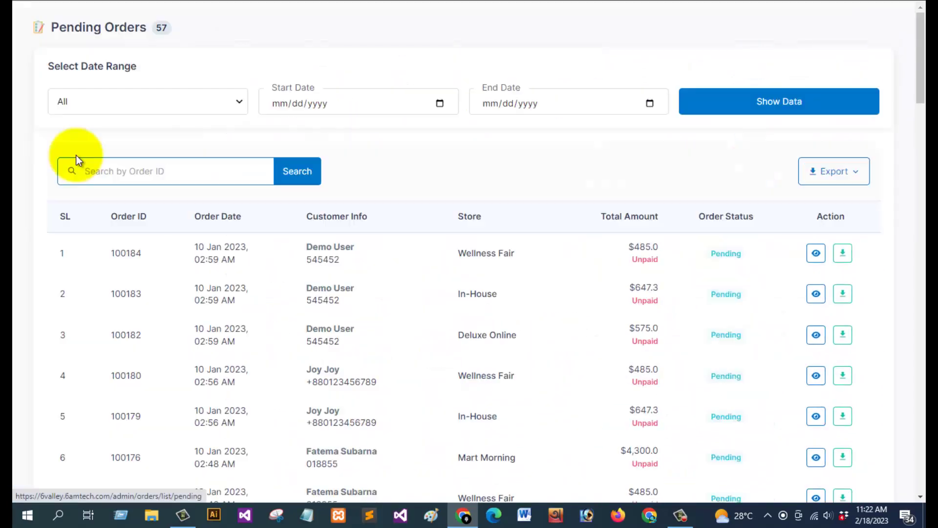
scroll(403, 327, "down", 13)
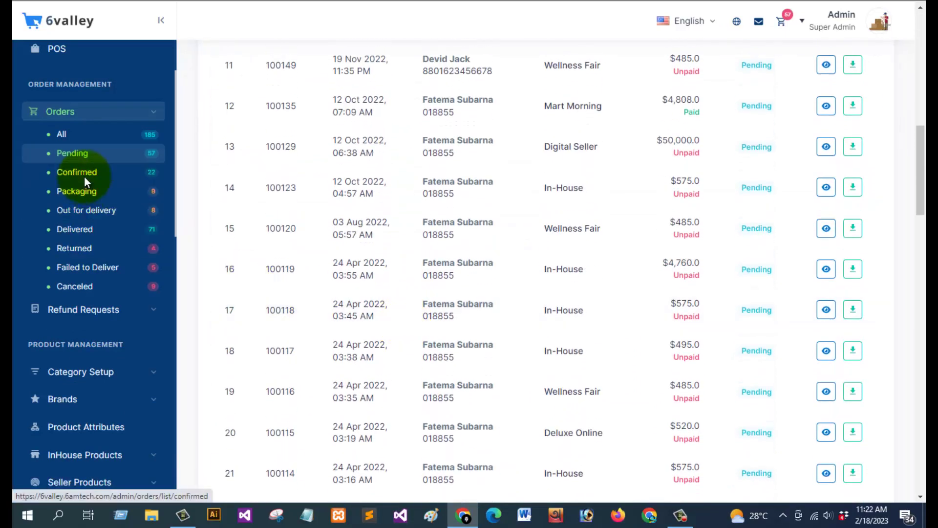
left_click(84, 176)
scroll(525, 279, "down", 7)
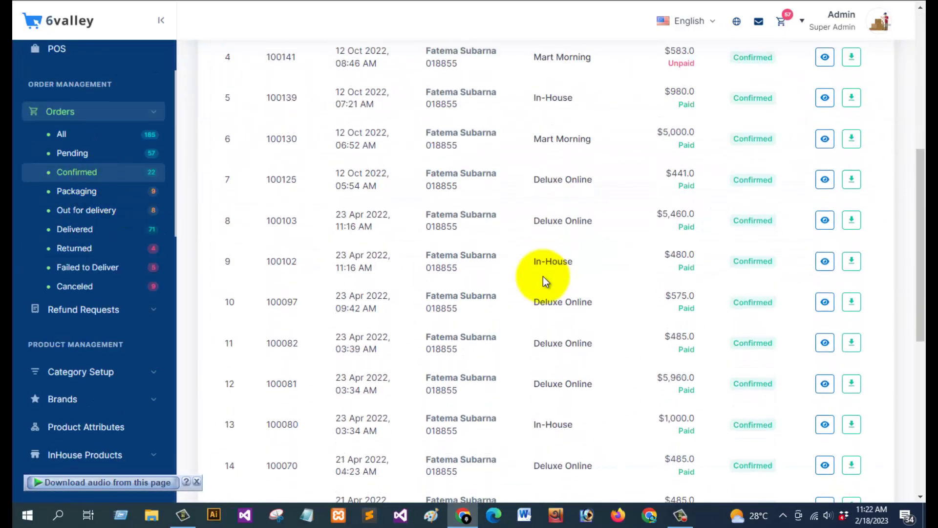
scroll(544, 279, "down", 3)
scroll(540, 272, "up", 8)
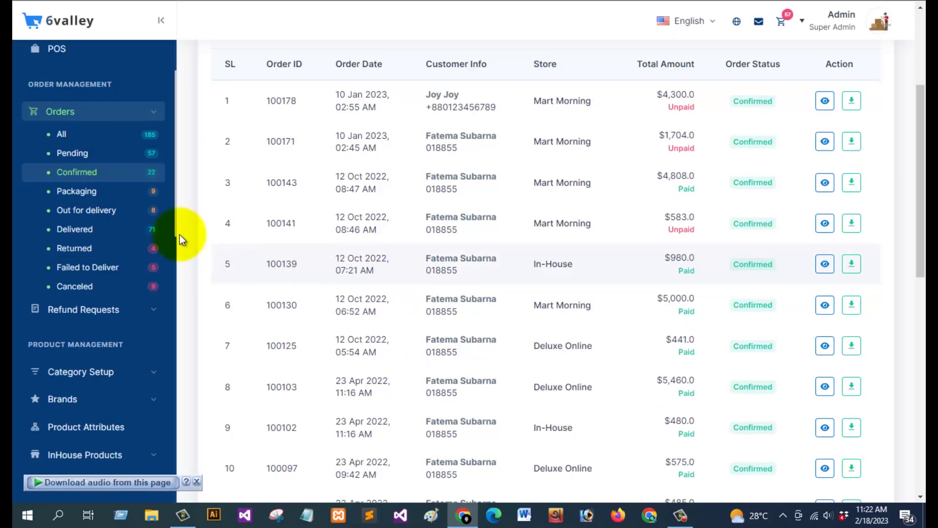
Step: View the Packaging orders list and the Out for delivery orders list
left_click(87, 195)
scroll(567, 315, "down", 5)
scroll(567, 315, "up", 5)
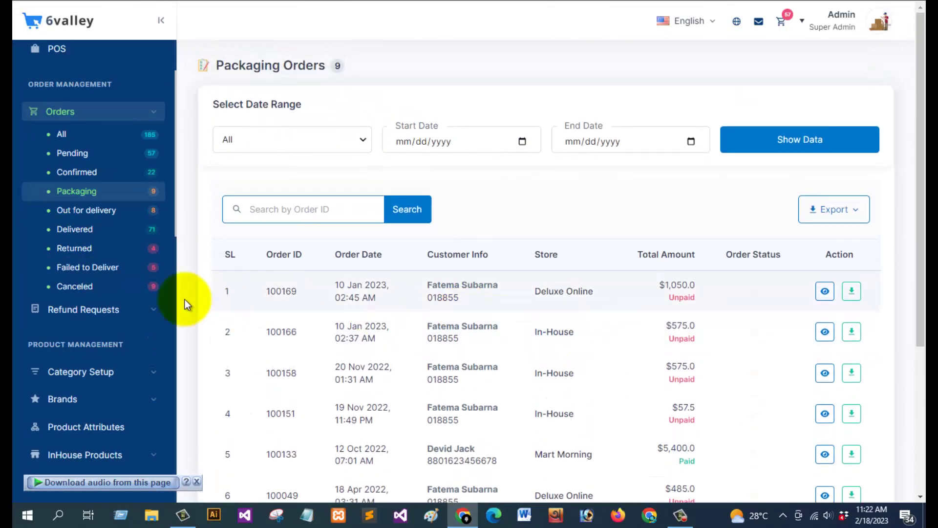
left_click(75, 219)
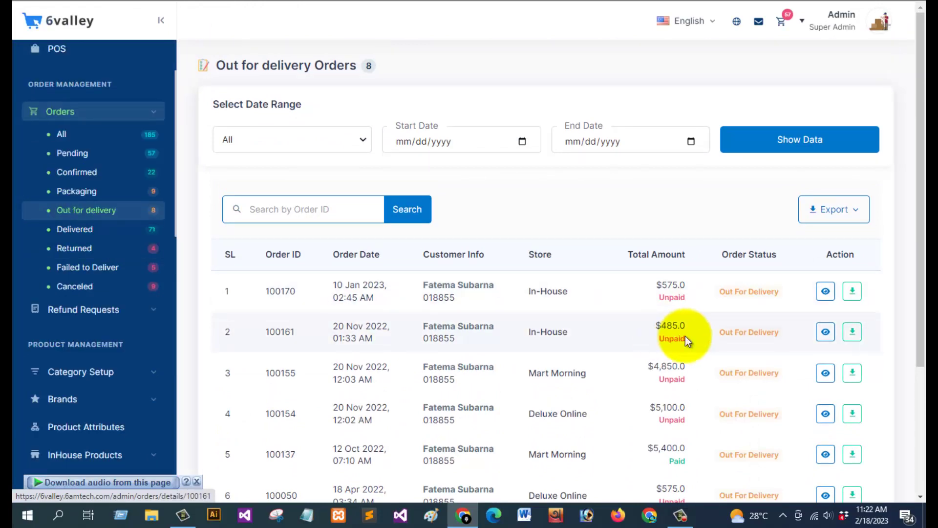
scroll(601, 344, "down", 4)
scroll(601, 345, "up", 4)
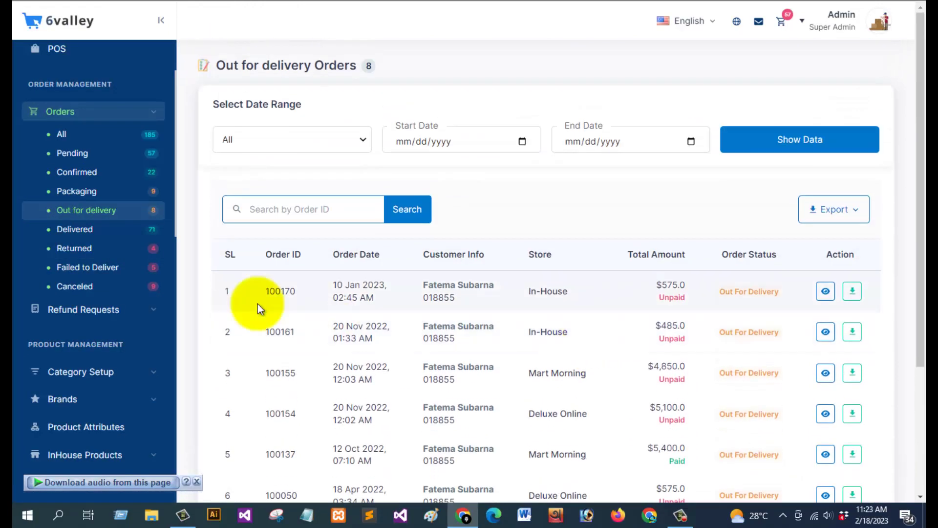
Step: View the Failed to Deliver orders and look over the list
left_click(106, 276)
scroll(534, 299, "down", 3)
scroll(539, 305, "up", 3)
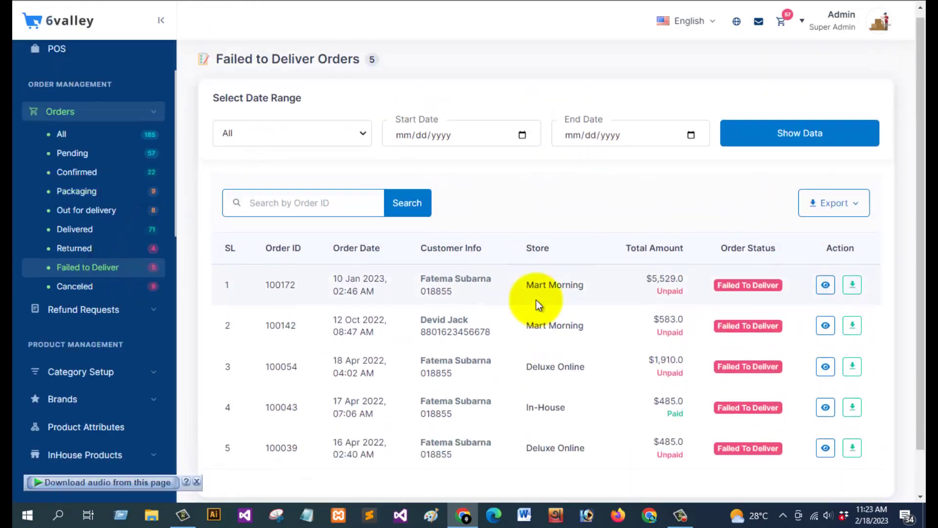
Step: View the pending refund requests and the approved refund requests
left_click(87, 310)
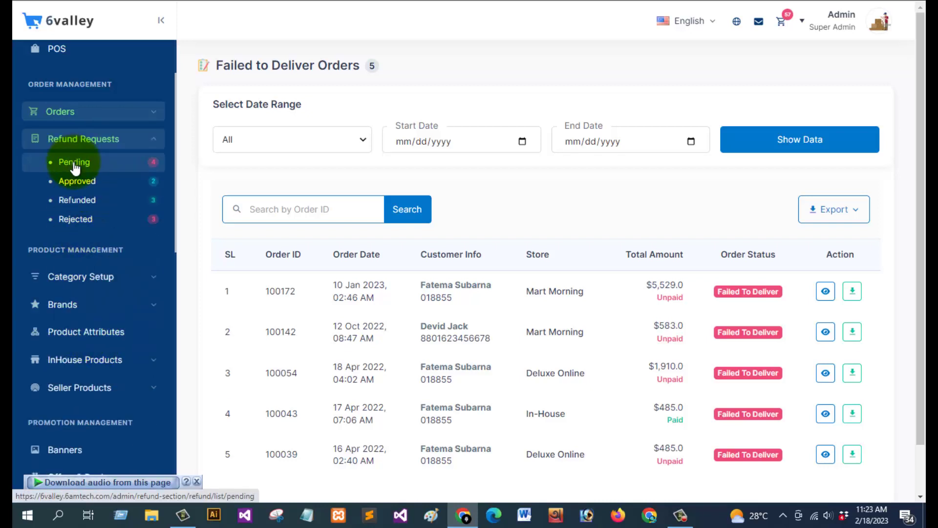
left_click(77, 163)
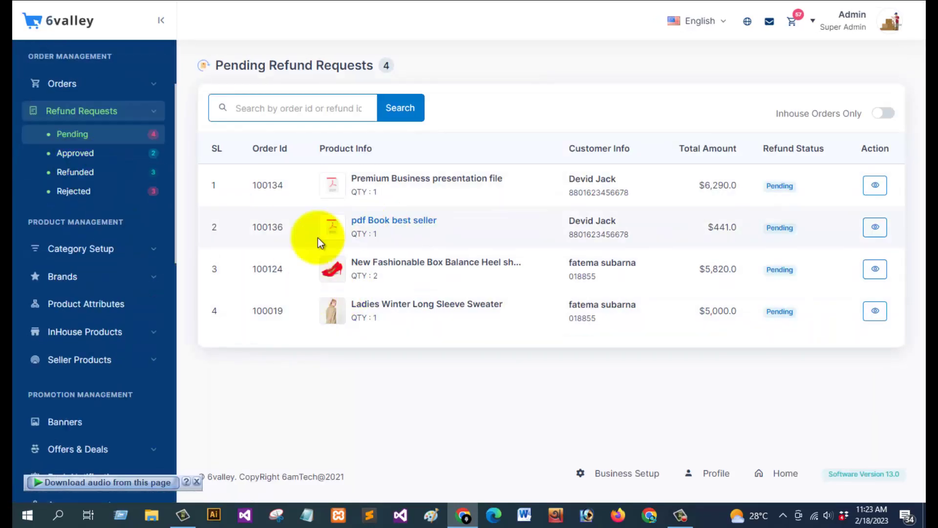
left_click(87, 162)
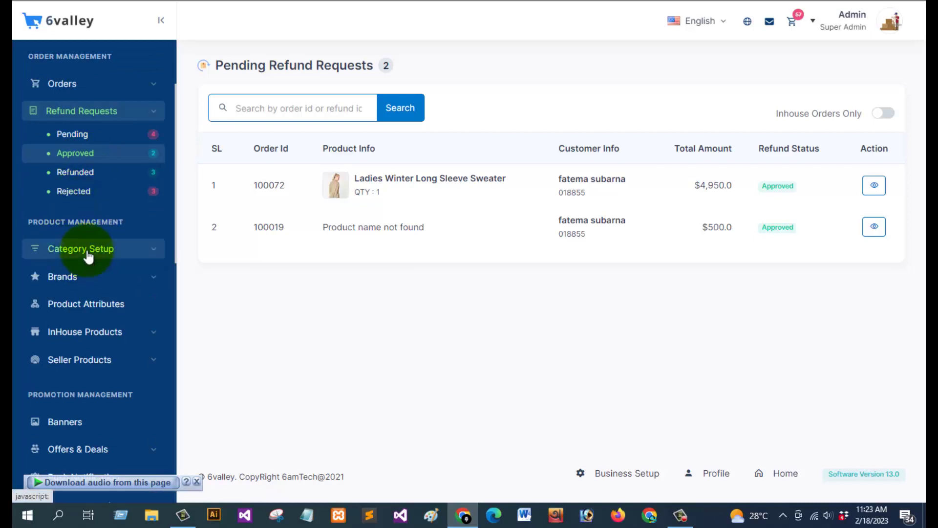
Step: Open the Categories page under Category Setup, check the available priority values and look through the category list
left_click(61, 248)
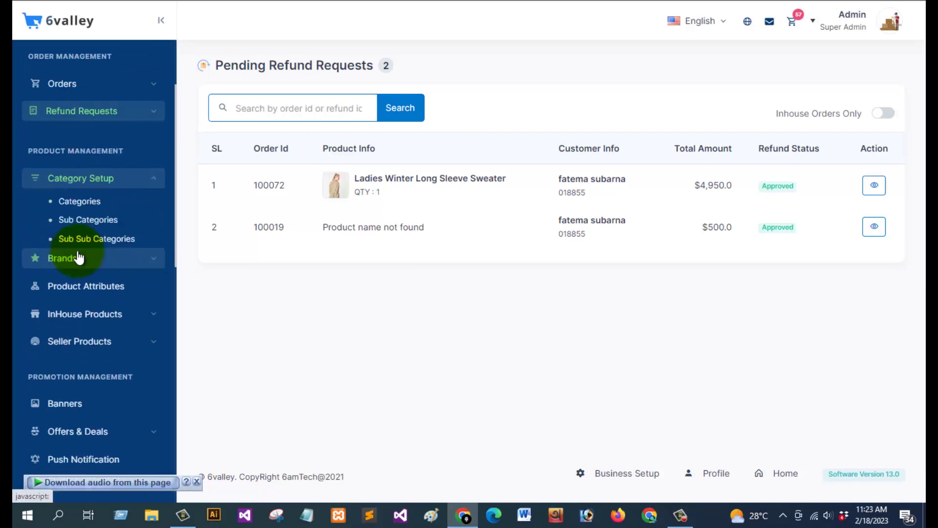
left_click(75, 201)
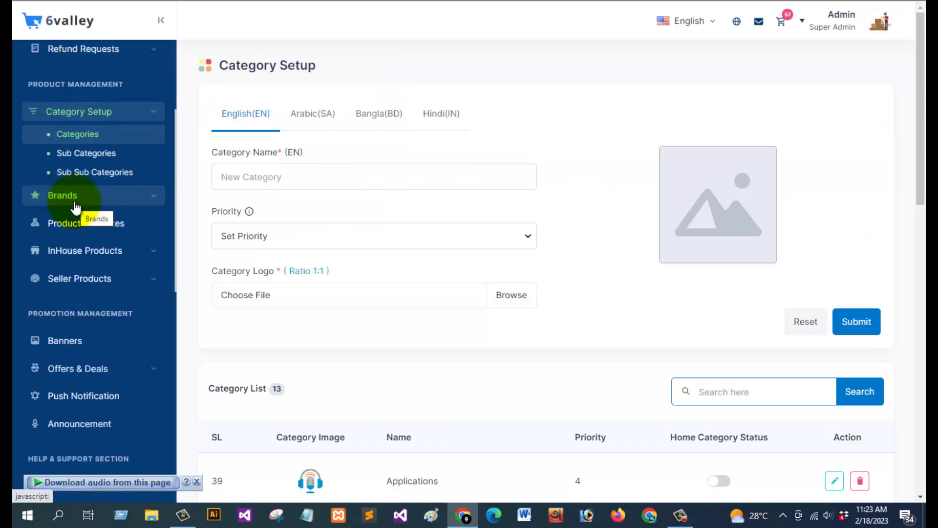
left_click(512, 241)
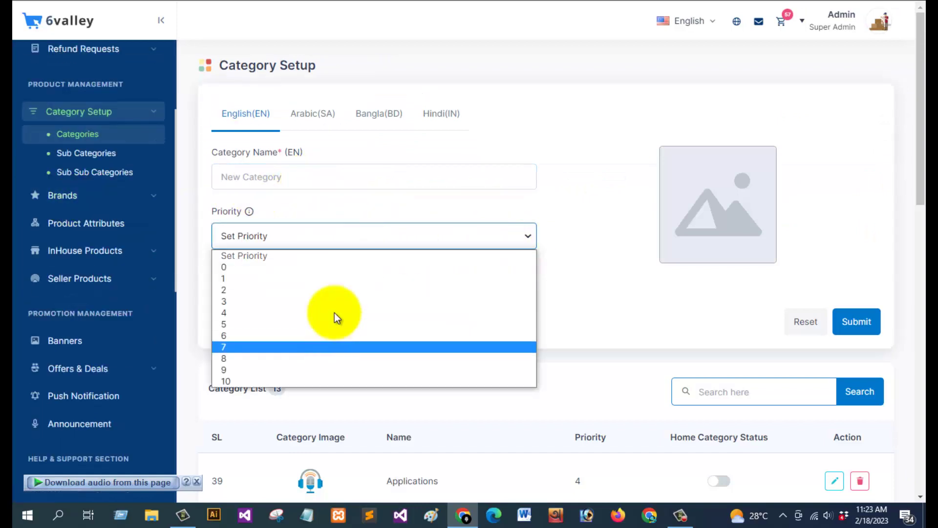
scroll(613, 254, "down", 1)
scroll(612, 254, "down", 12)
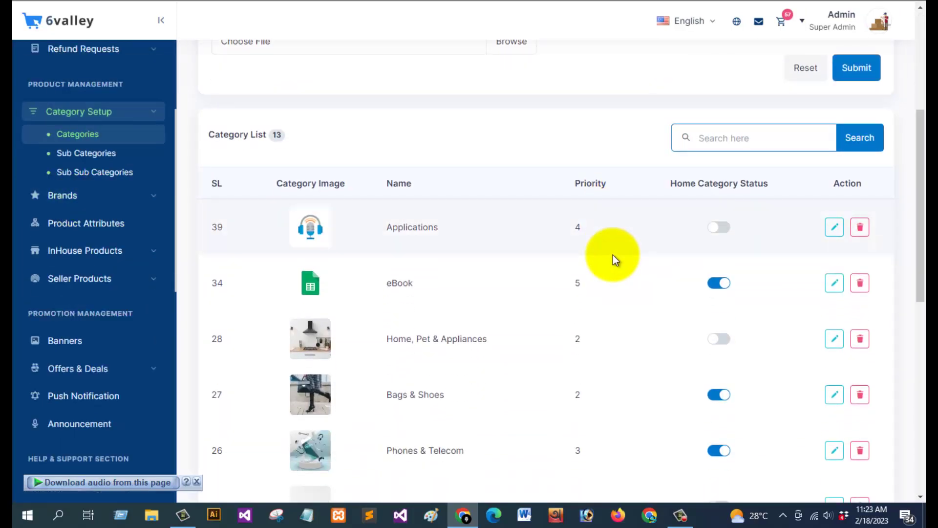
scroll(613, 254, "down", 2)
scroll(612, 254, "up", 15)
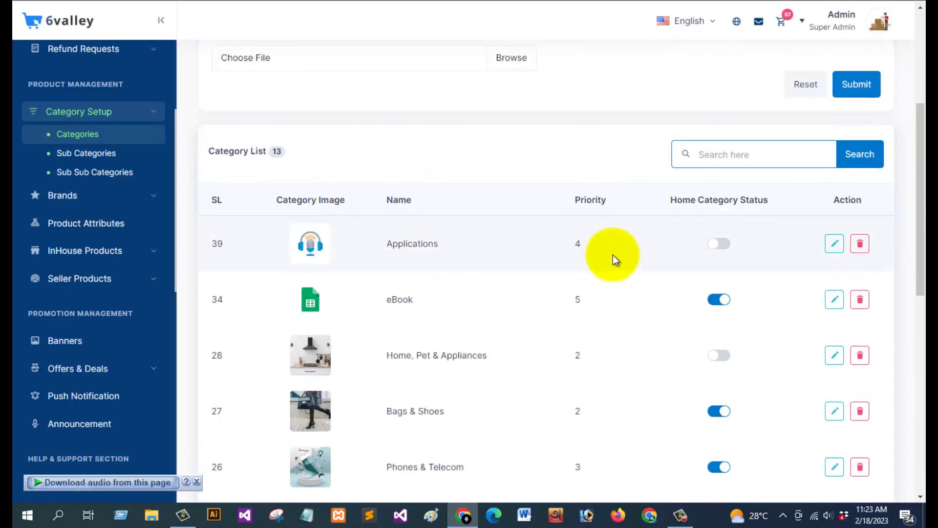
Step: Open the Sub Categories page and look over its setup form, language options and sub category list
left_click(73, 157)
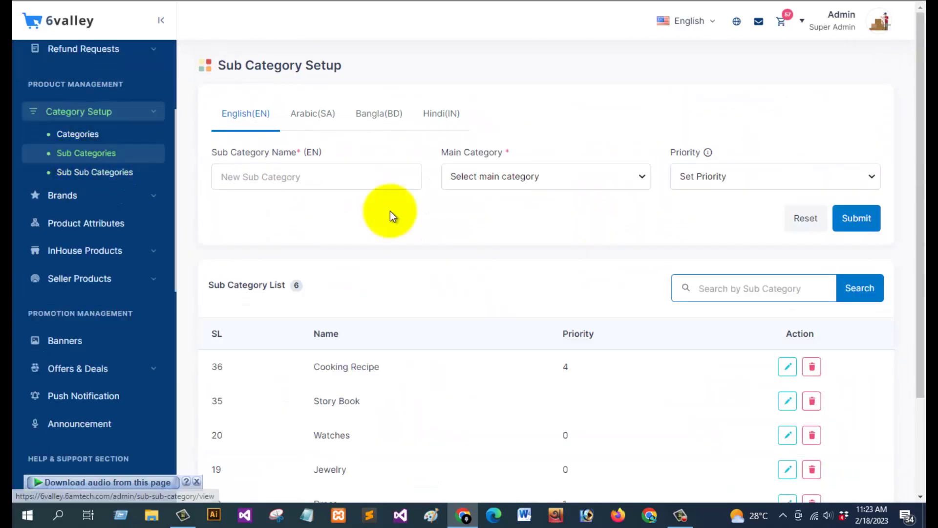
scroll(591, 293, "down", 2)
scroll(591, 293, "up", 2)
left_click(311, 114)
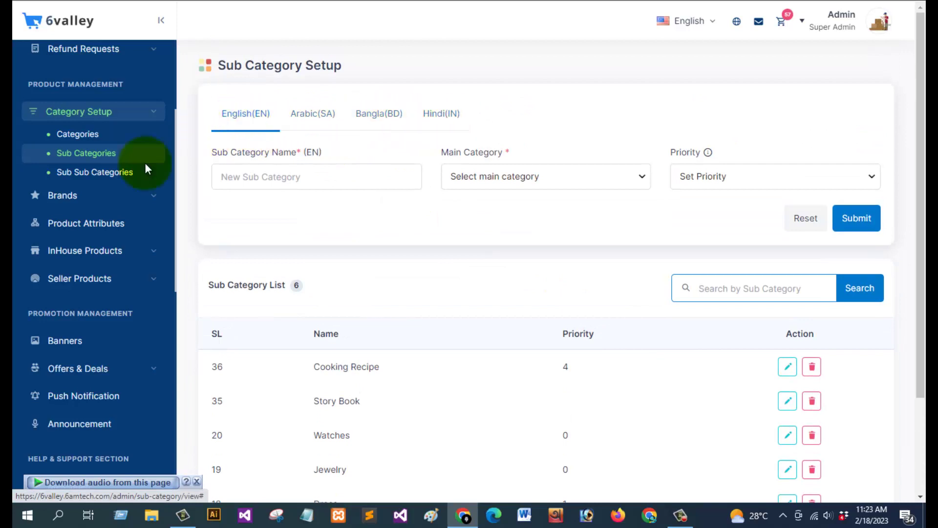
Step: Open the Sub Sub Categories page and look over its setup form and list
left_click(92, 176)
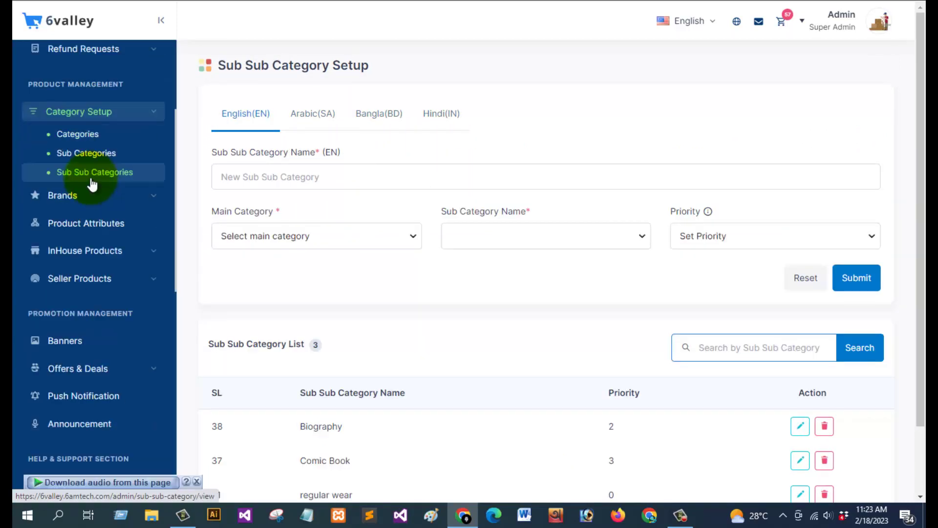
scroll(459, 283, "down", 2)
scroll(459, 283, "up", 2)
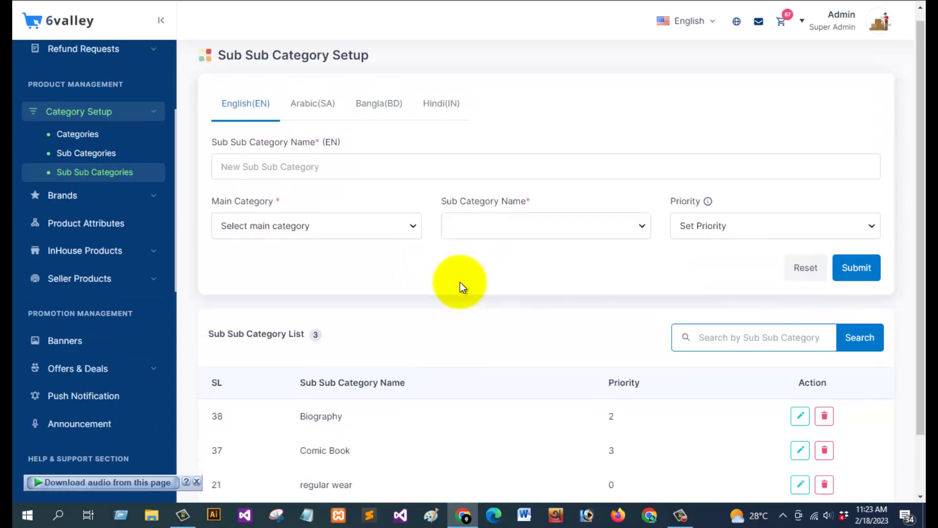
Step: Open the page for adding a new brand and look over the Brand Setup form
left_click(69, 197)
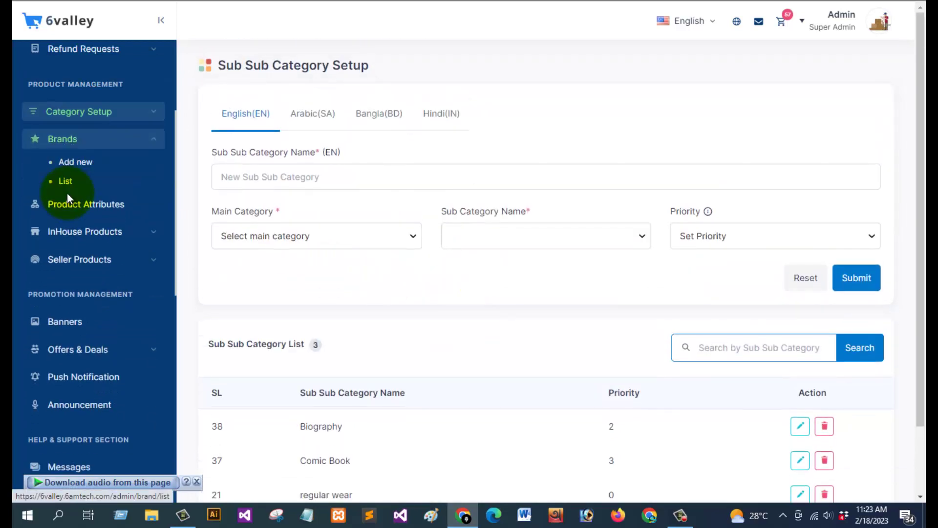
left_click(77, 165)
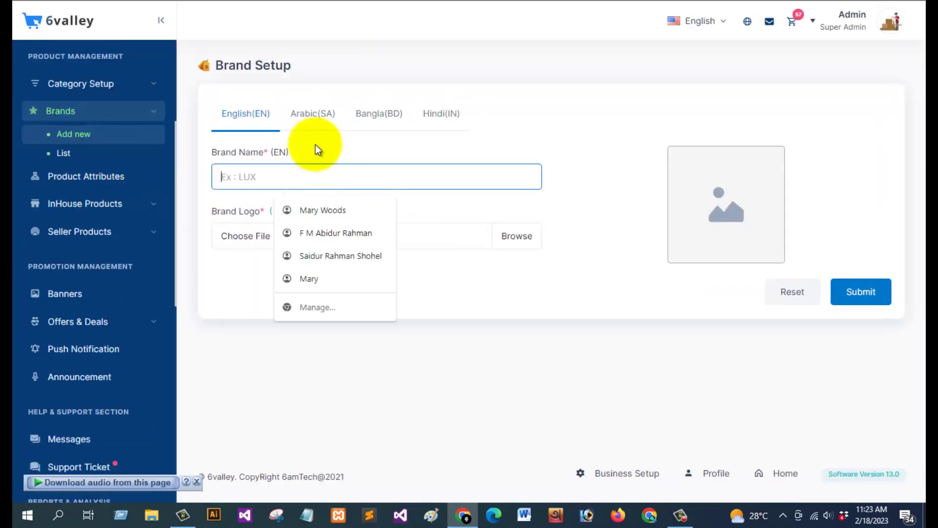
left_click(606, 215)
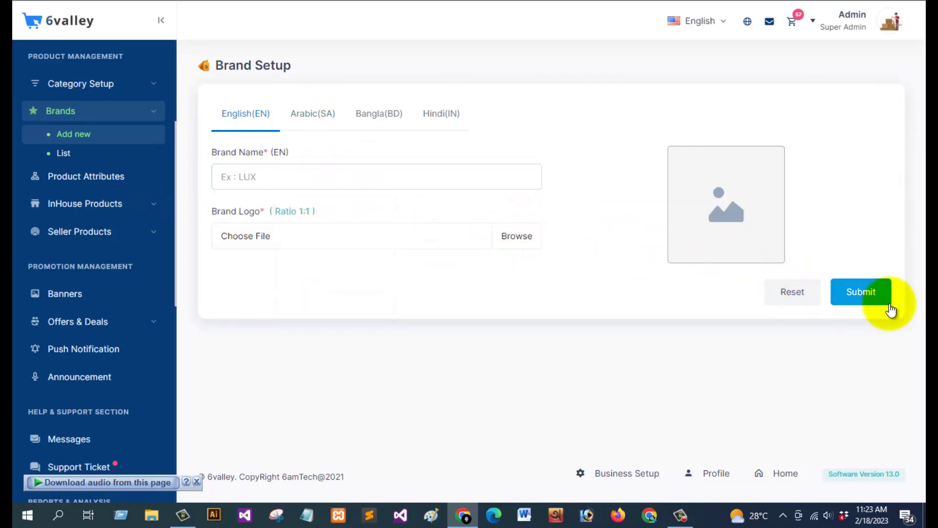
Step: Open the Brand List and look through all the listed brands
left_click(63, 156)
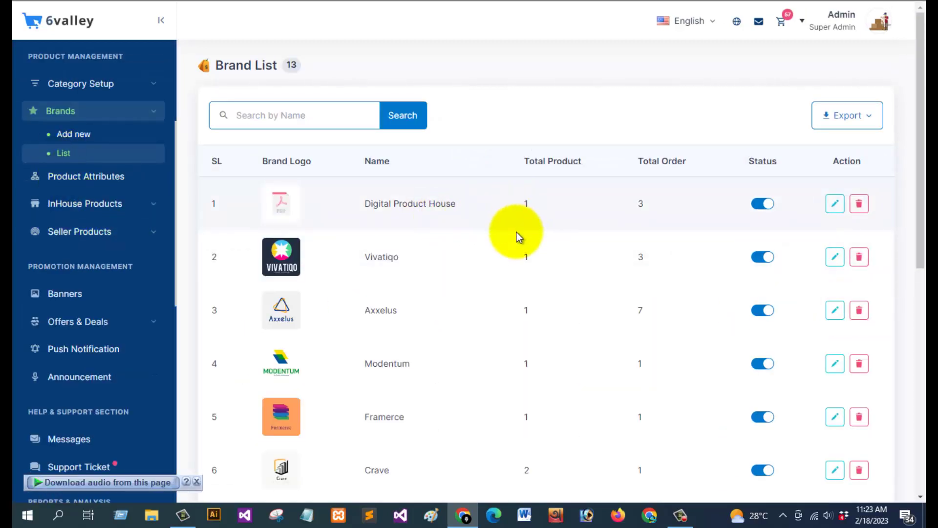
scroll(479, 225, "down", 9)
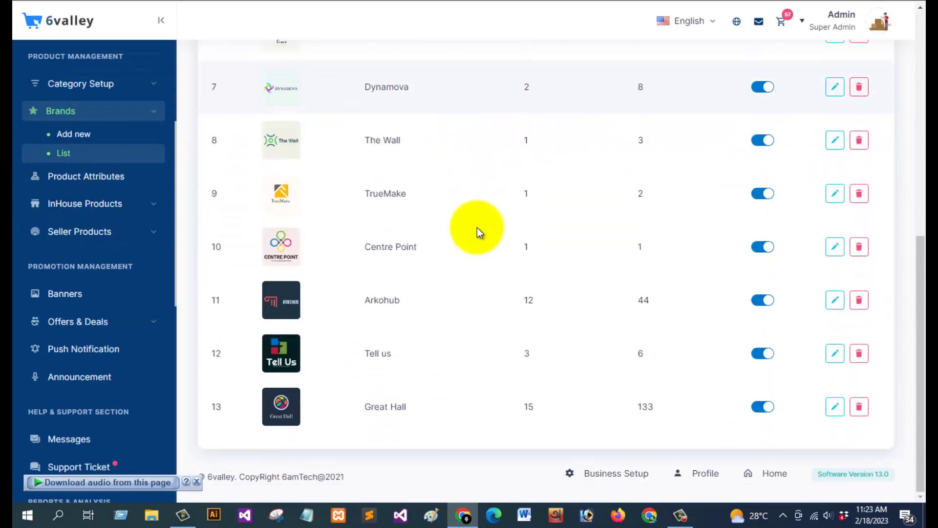
scroll(477, 227, "up", 7)
scroll(477, 227, "down", 7)
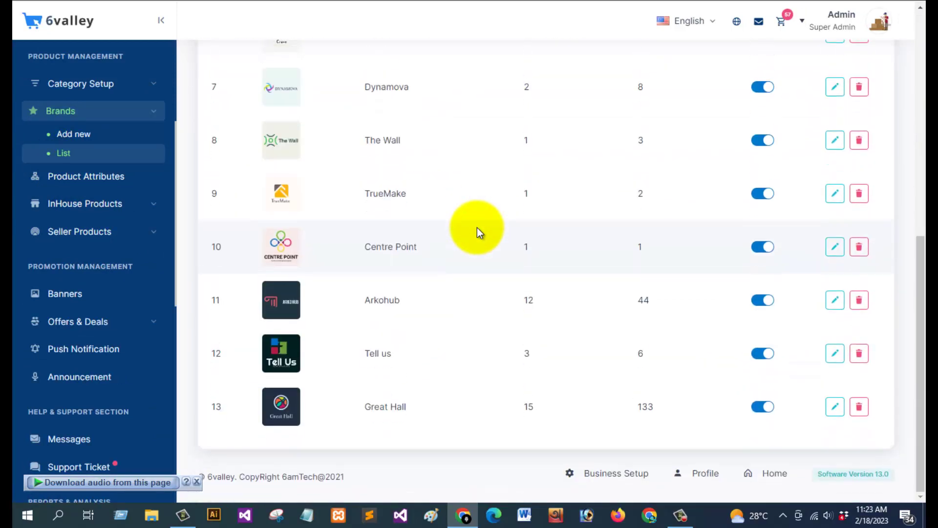
scroll(477, 227, "up", 7)
Step: Open the Product Attributes page and view its setup form and attribute list
left_click(88, 176)
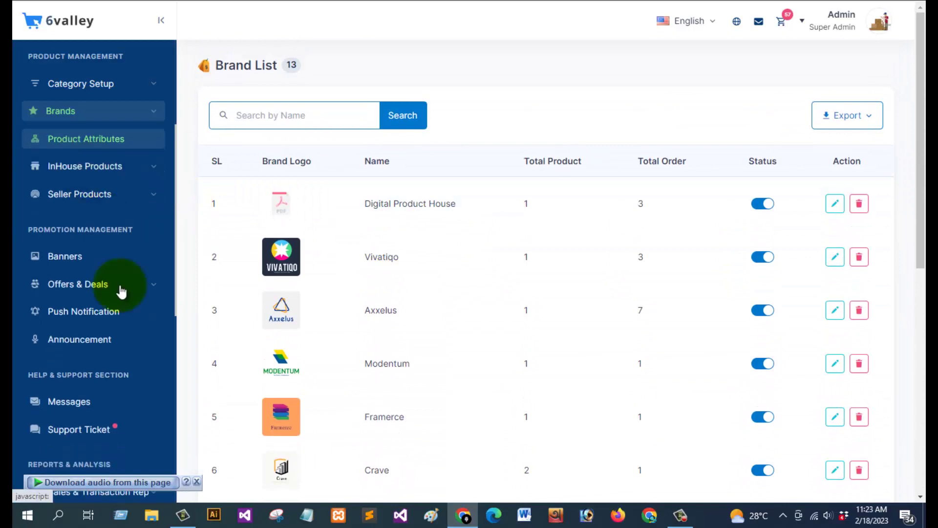
left_click(197, 480)
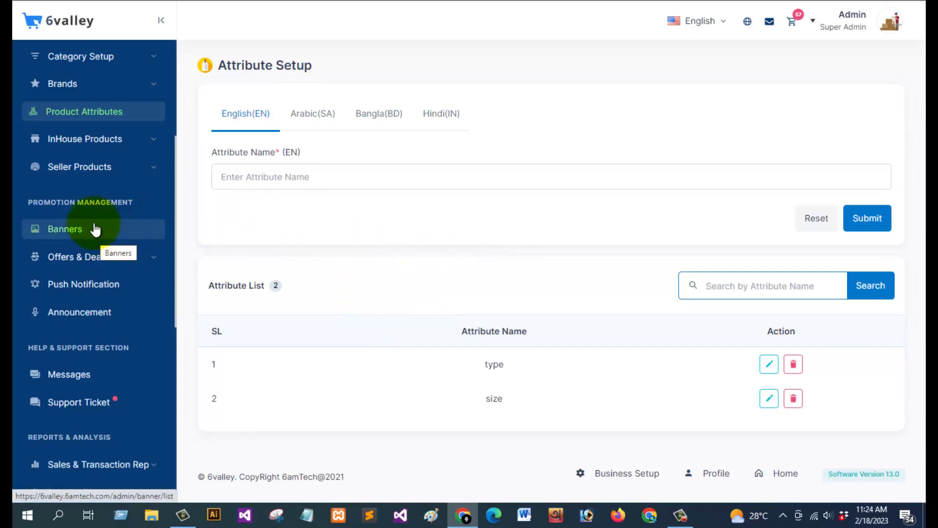
Step: Open the In-House Product List, look through all products and bring the full Action column into view, dismissing the browser notification
left_click(92, 142)
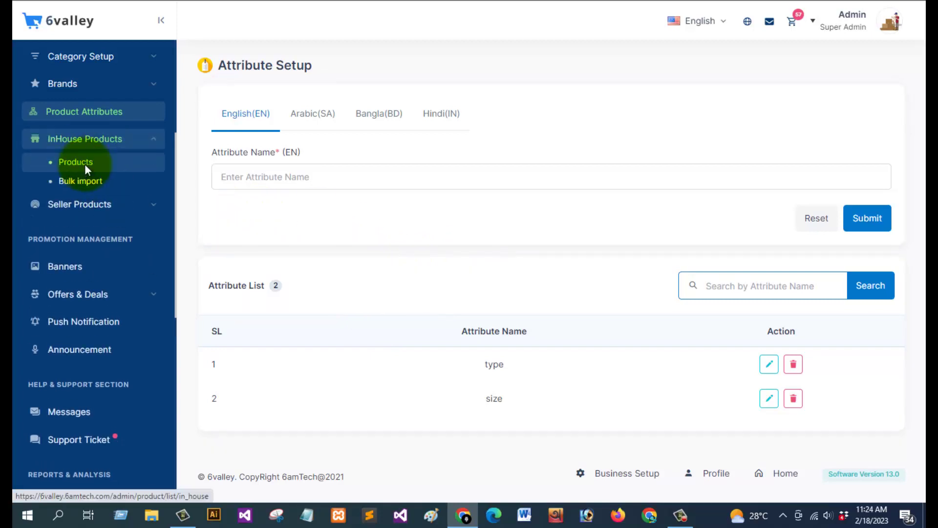
left_click(85, 166)
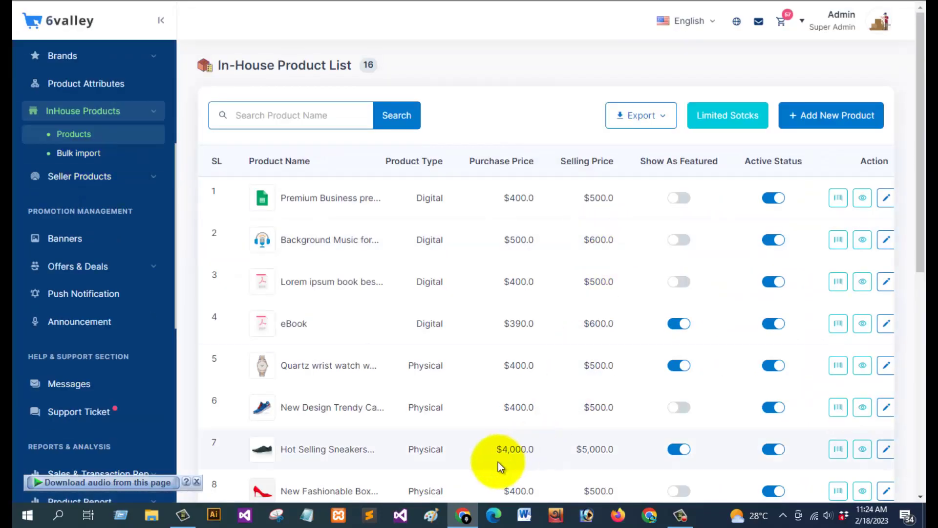
scroll(553, 342, "down", 3)
left_click(197, 481)
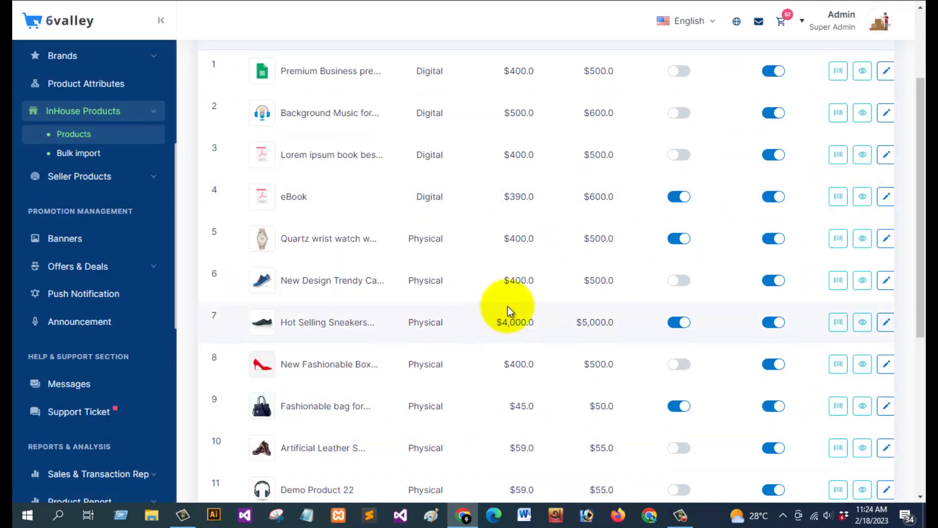
scroll(509, 306, "up", 3)
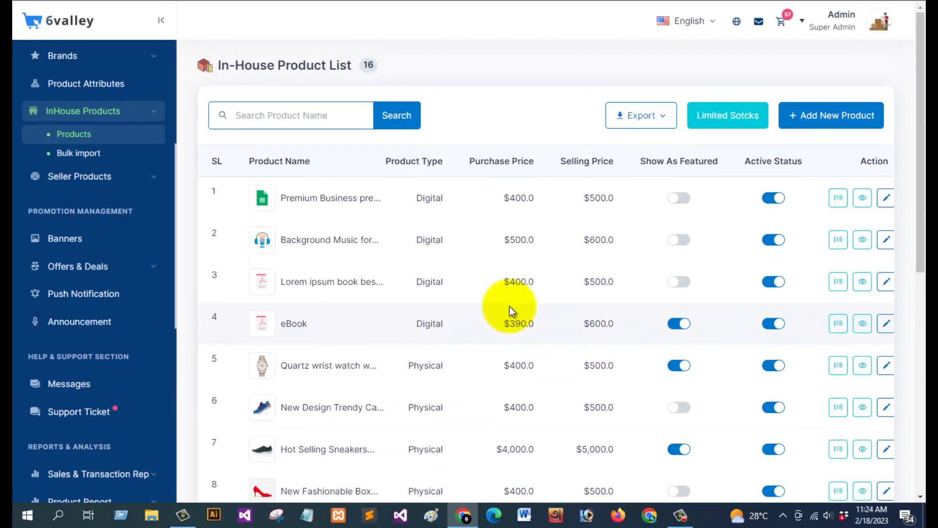
scroll(509, 306, "down", 10)
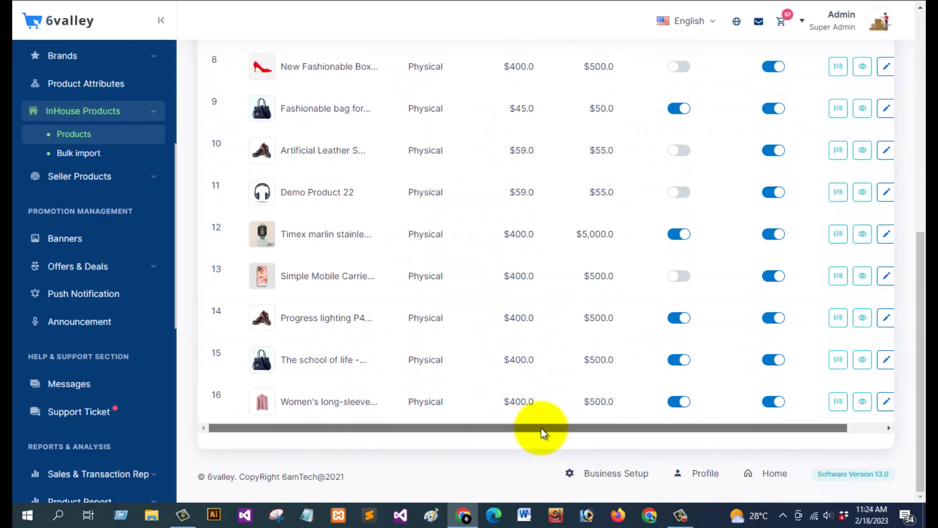
left_click_drag(541, 428, 651, 385)
scroll(624, 330, "up", 10)
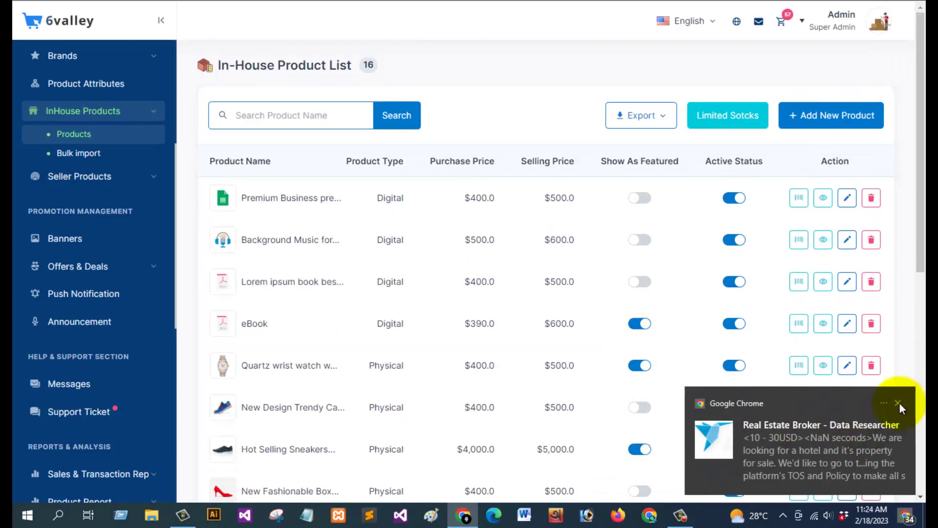
left_click(898, 403)
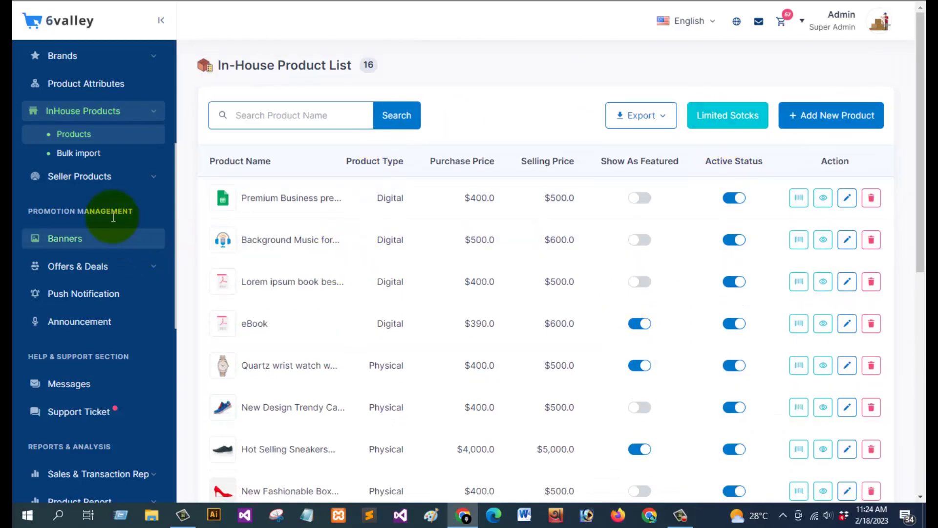
Step: Open the Bulk Import page for in-house products and look over its instructions and upload area
left_click(83, 159)
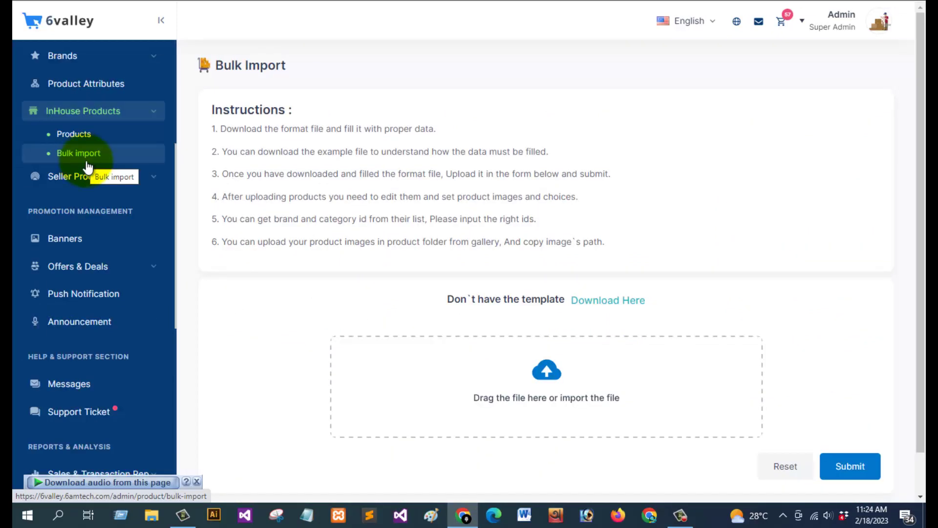
scroll(632, 230, "down", 2)
scroll(633, 234, "up", 1)
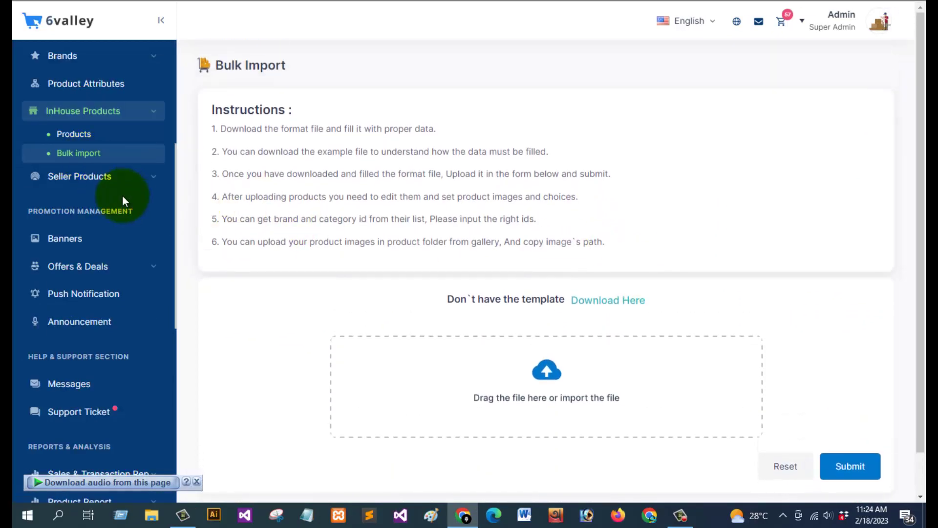
Step: View the updated seller products and the new seller products
left_click(89, 184)
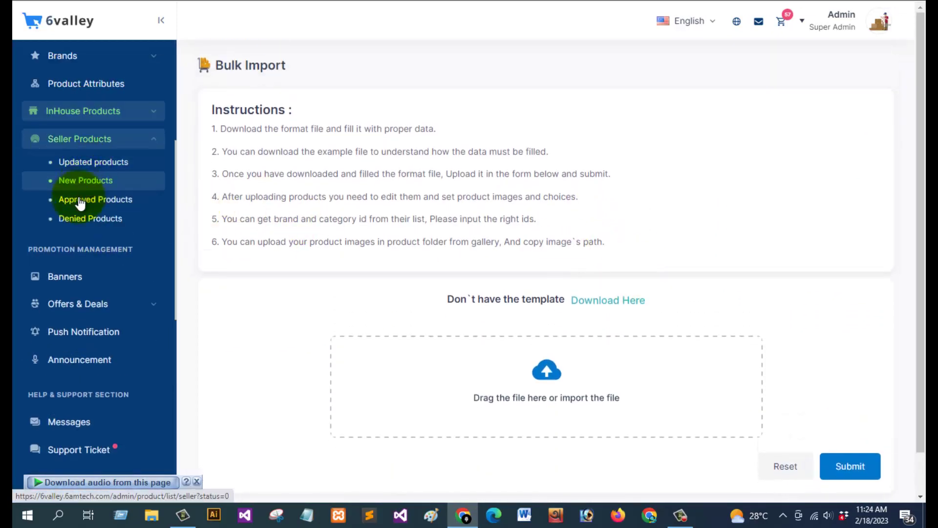
left_click(88, 161)
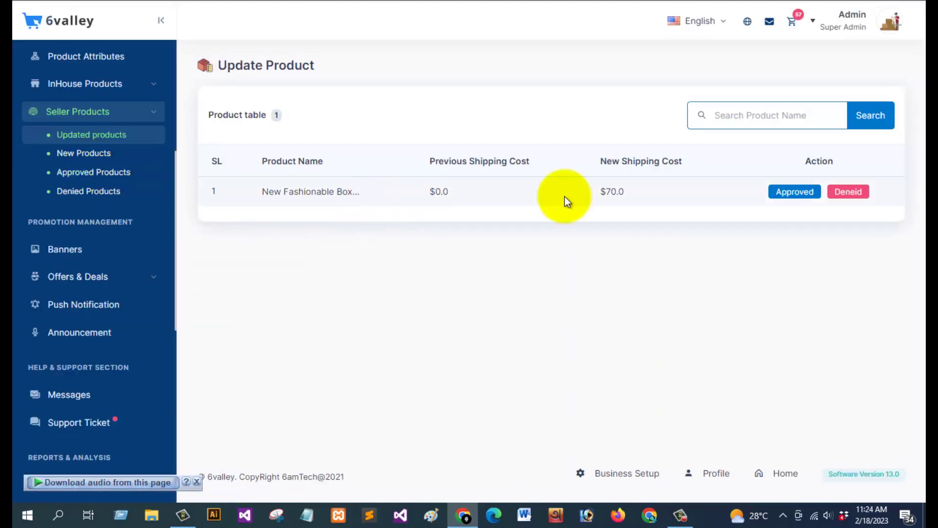
left_click(80, 156)
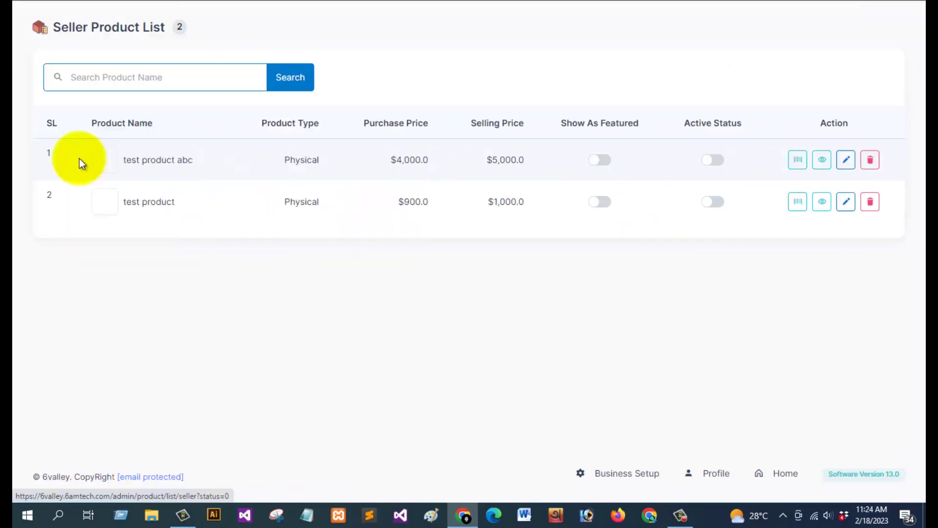
Step: Look through the approved seller products and view the denied seller products
left_click(78, 174)
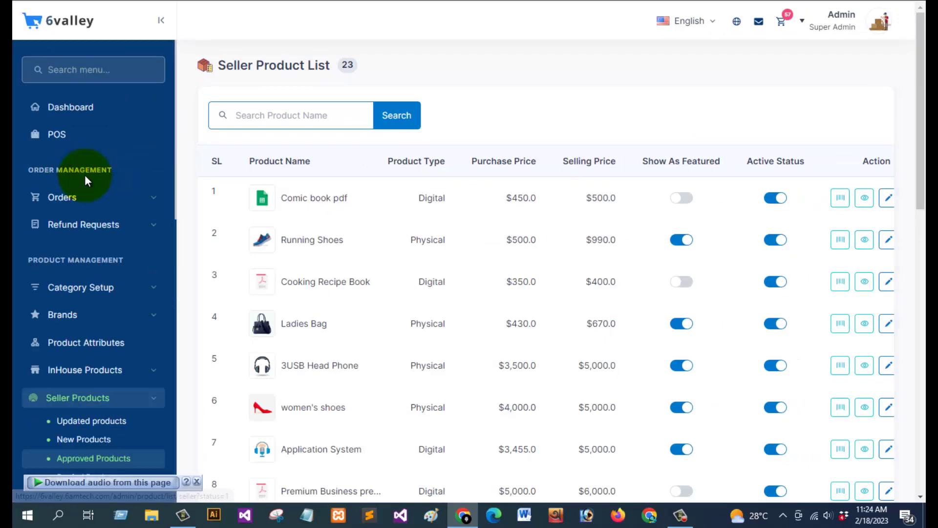
scroll(366, 284, "down", 14)
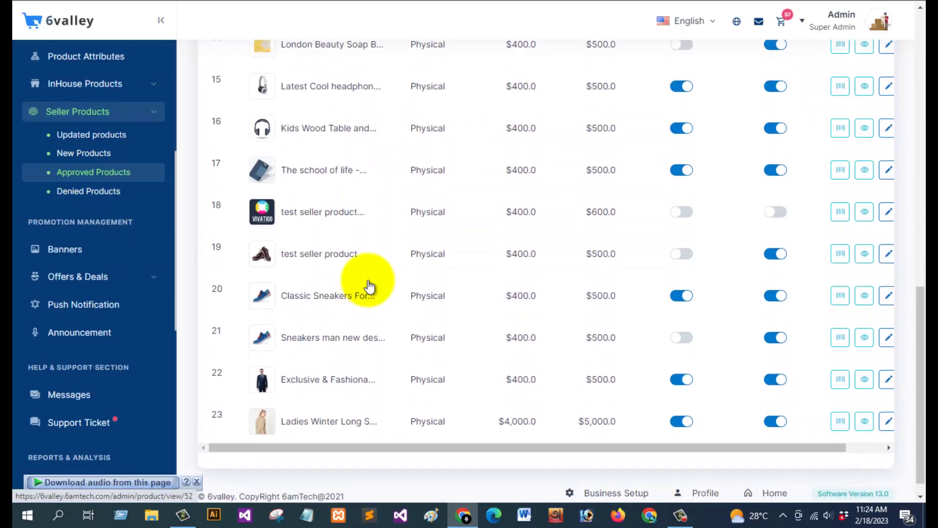
scroll(367, 284, "up", 10)
scroll(368, 285, "up", 3)
left_click(114, 195)
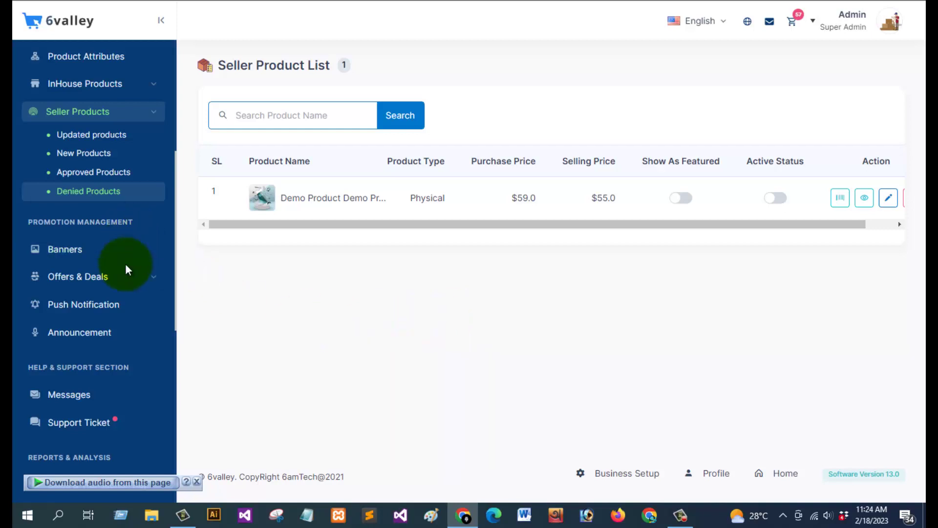
Step: Open the Banners page under Promotion Management and look over the banner table
scroll(104, 262, "down", 3)
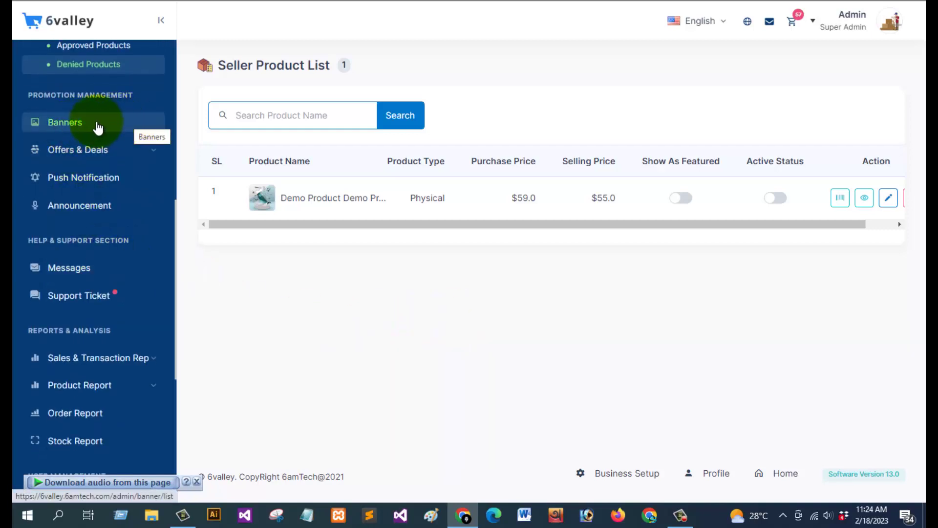
left_click(96, 128)
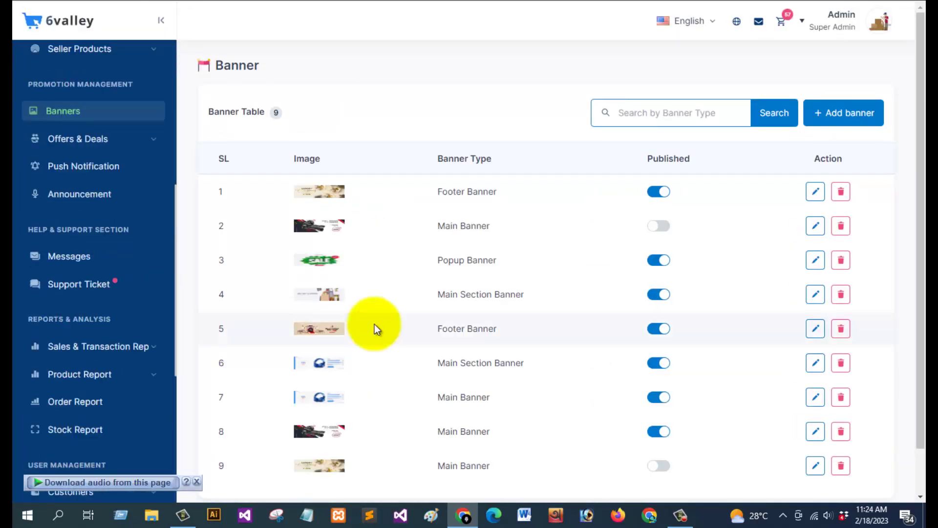
scroll(400, 319, "down", 1)
scroll(400, 320, "up", 1)
Step: Check the Offers & Deals options, and open the Push Notification page to look over its form and notification table
left_click(93, 142)
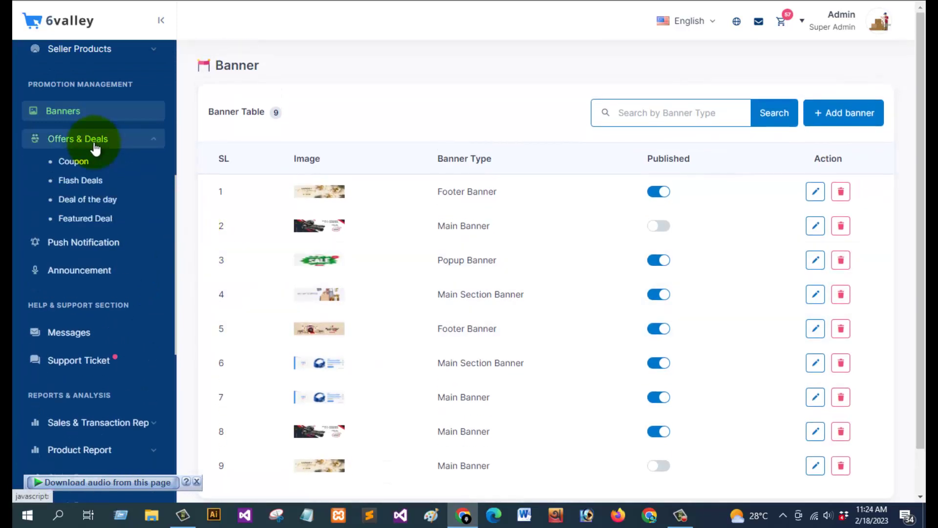
left_click(83, 244)
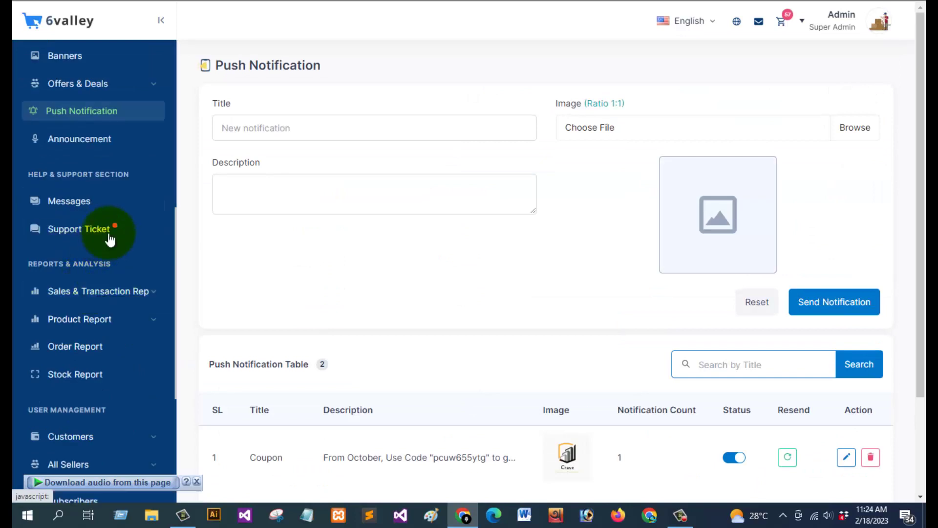
scroll(427, 260, "down", 3)
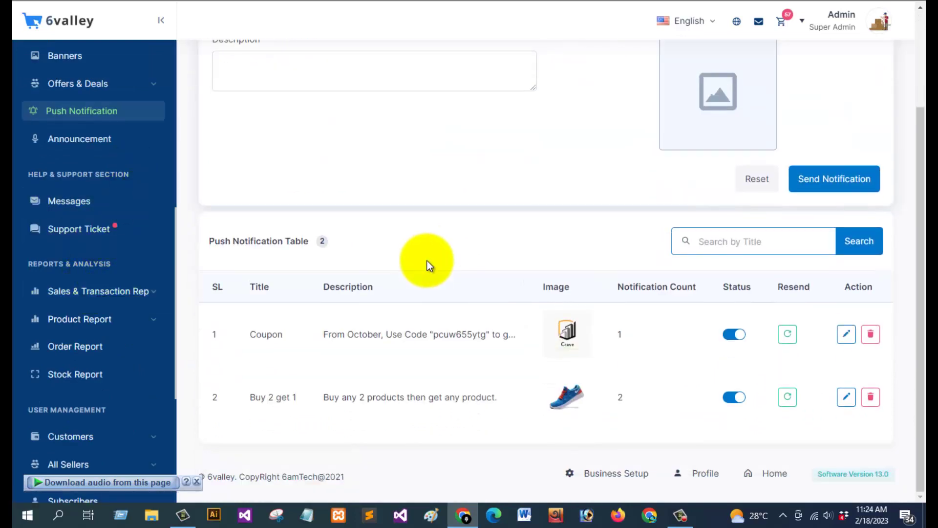
scroll(427, 260, "up", 3)
left_click(340, 127)
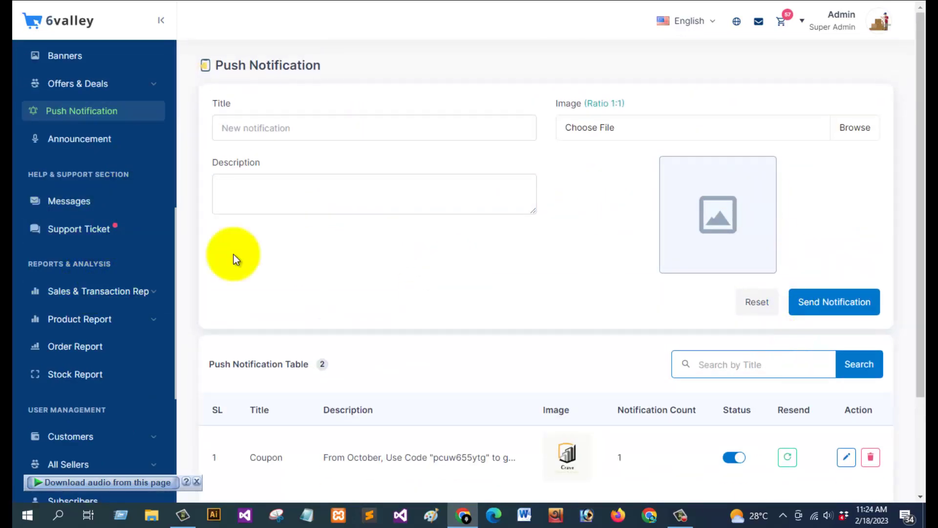
Step: View the Announcement Setup page and the customer messages
left_click(77, 147)
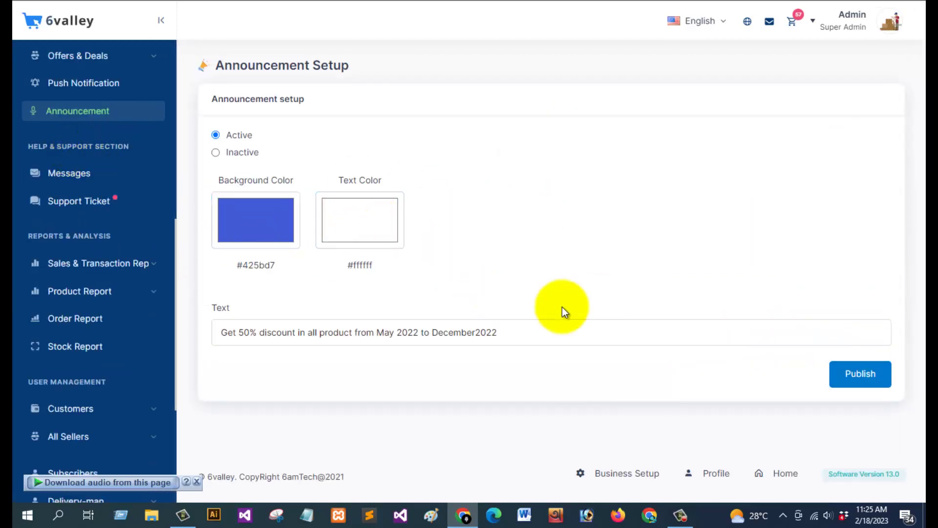
left_click(76, 176)
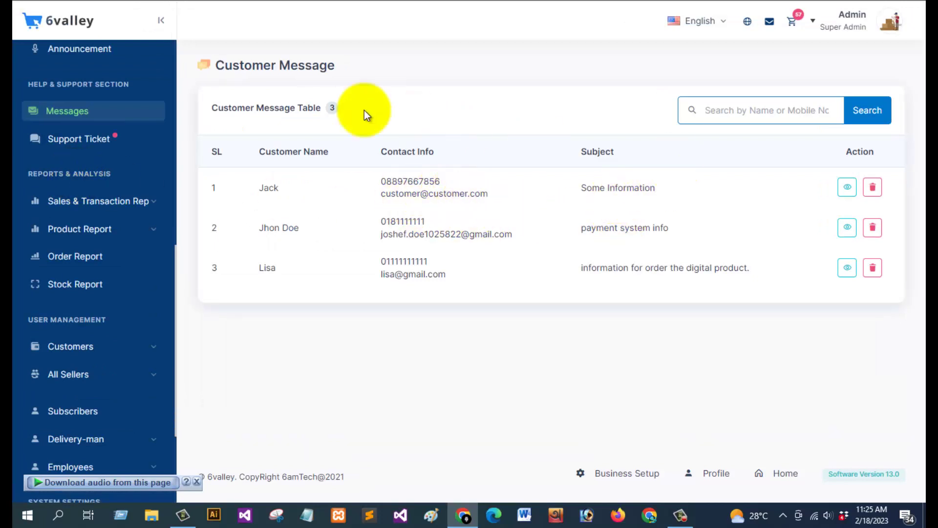
Step: Open the Support Ticket page and look through the submitted tickets
left_click(75, 147)
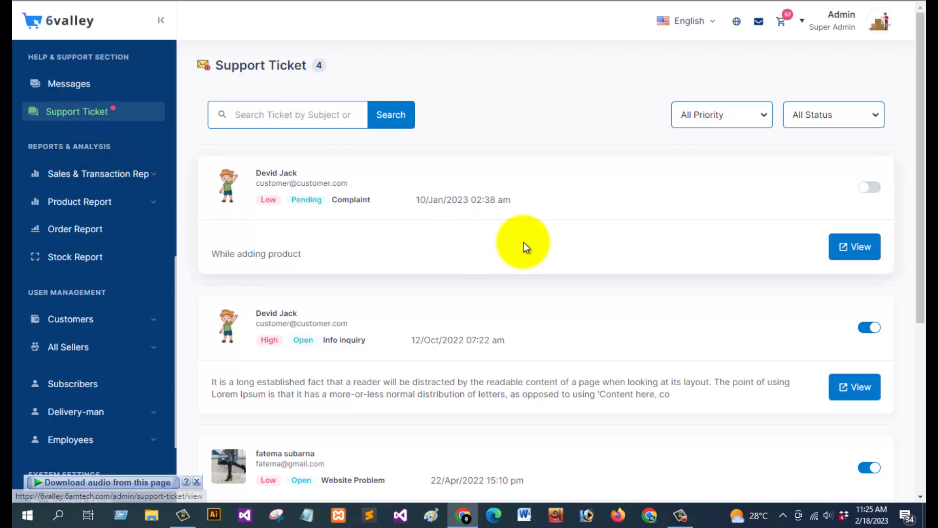
scroll(611, 254, "down", 5)
scroll(611, 254, "up", 4)
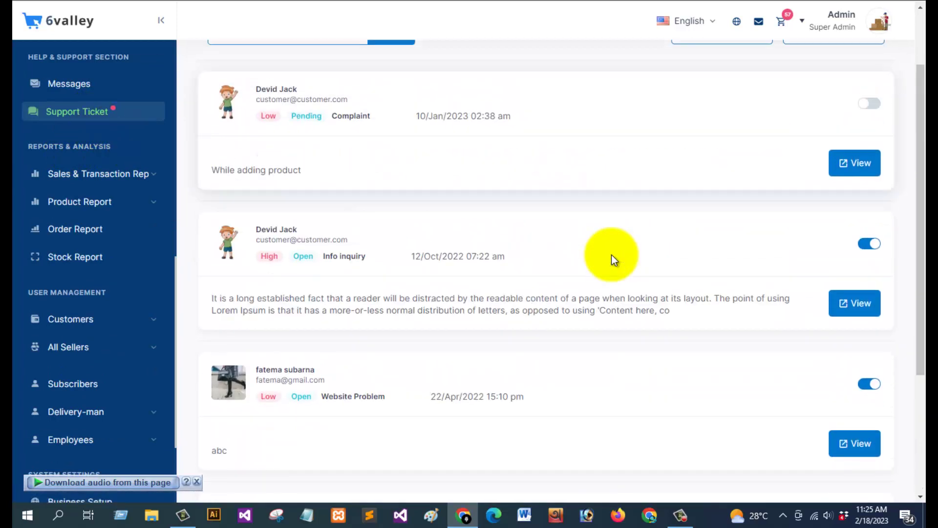
Step: View the complaint ticket "While adding product", and open Earning Statistics under Sales & Transaction Report to look over the earning overview and chart
left_click(872, 169)
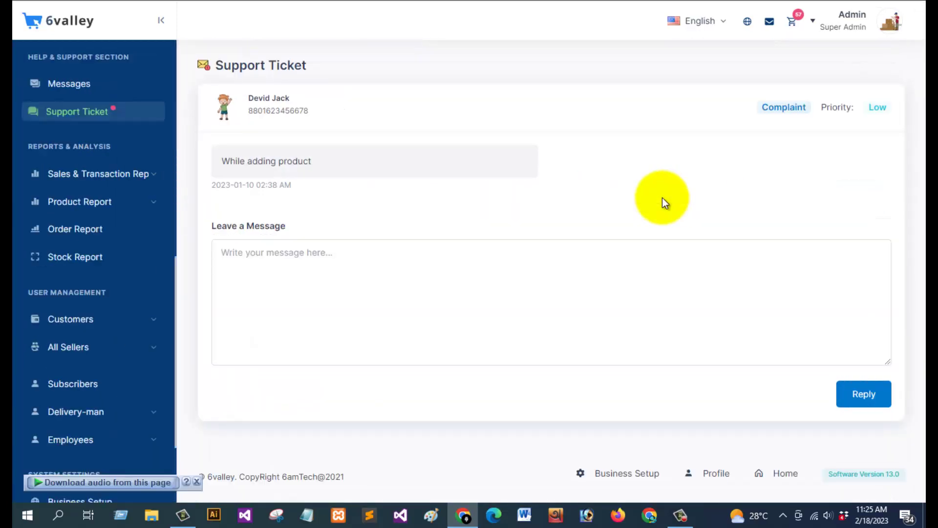
left_click(114, 176)
left_click(94, 196)
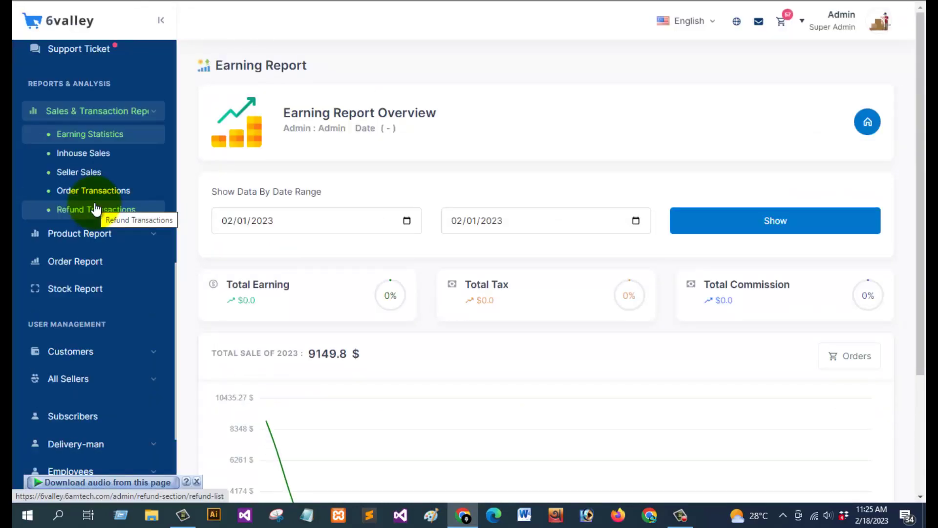
scroll(618, 225, "down", 3)
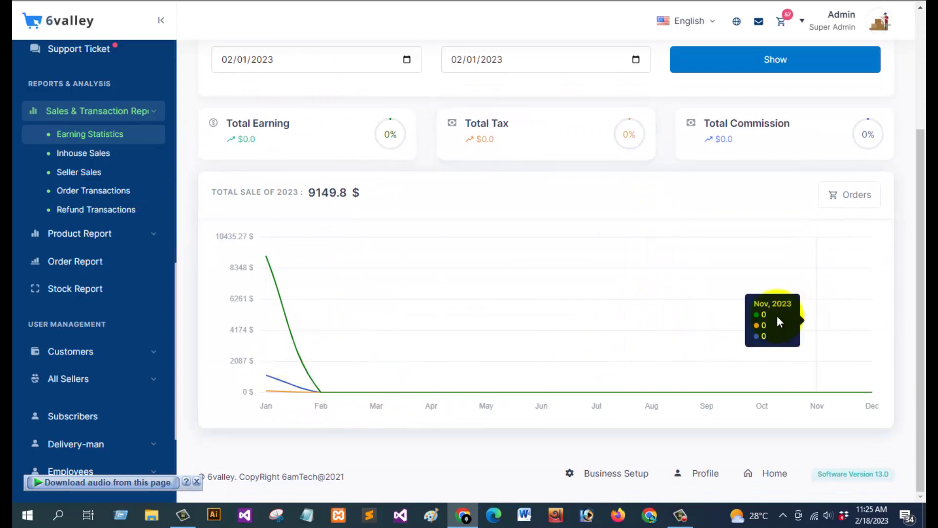
scroll(656, 297, "up", 3)
Step: Open the Inhouse Sales report and look through its product list and the category filter options
left_click(91, 155)
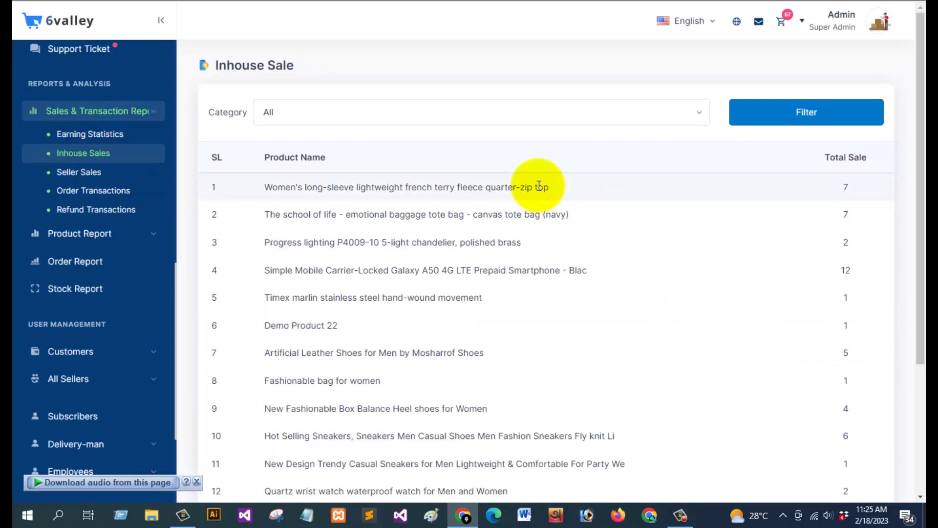
scroll(539, 185, "down", 3)
scroll(539, 184, "up", 3)
left_click(596, 122)
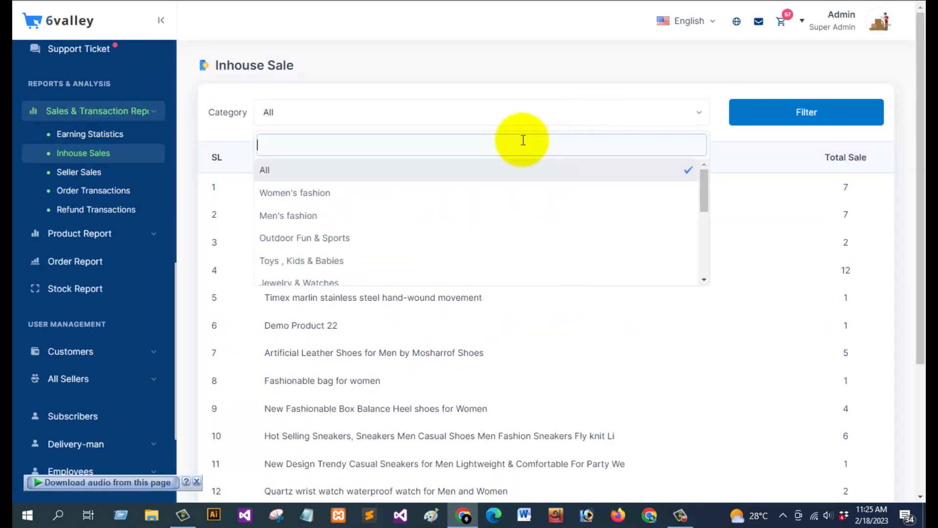
scroll(398, 215, "down", 3)
scroll(398, 224, "up", 3)
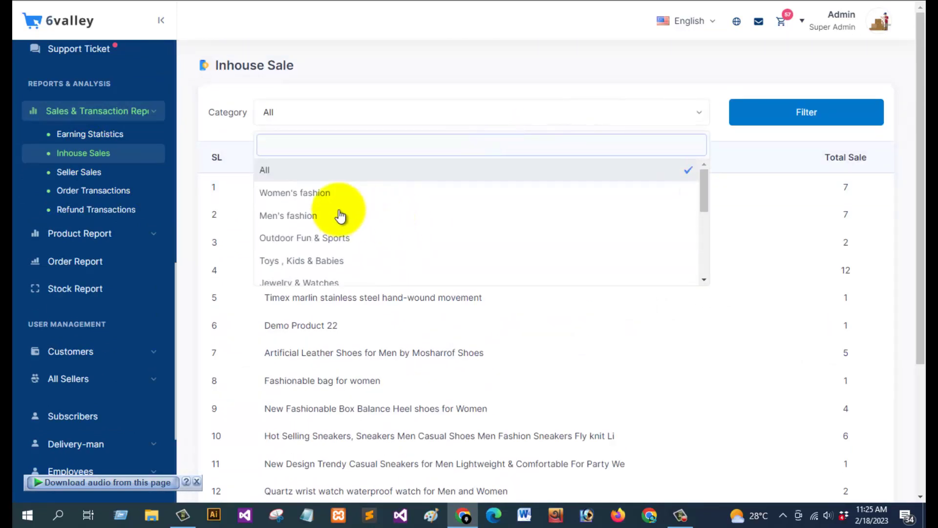
Step: Open the Seller Sales report and look through the listed seller products
left_click(93, 173)
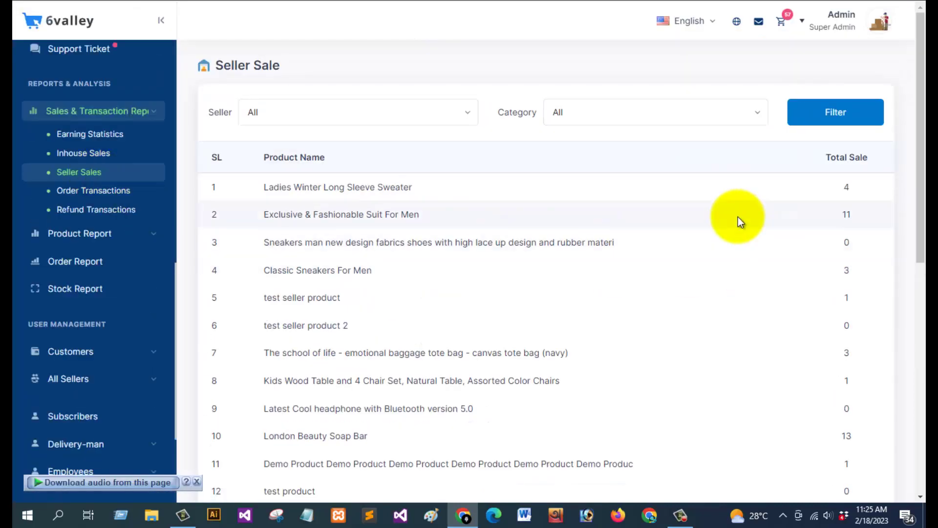
scroll(738, 216, "down", 8)
scroll(738, 216, "up", 8)
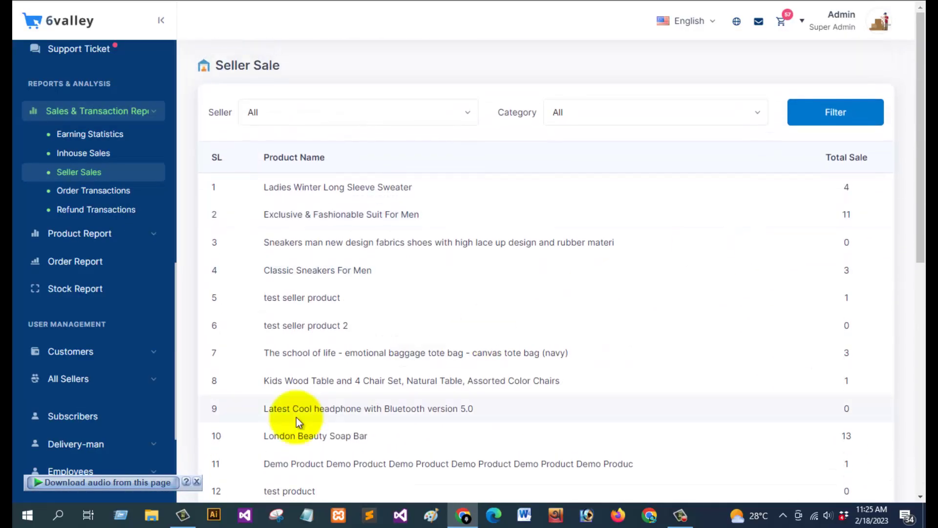
Step: Open Order Transactions, check the customer filter and look through the transaction table
left_click(88, 194)
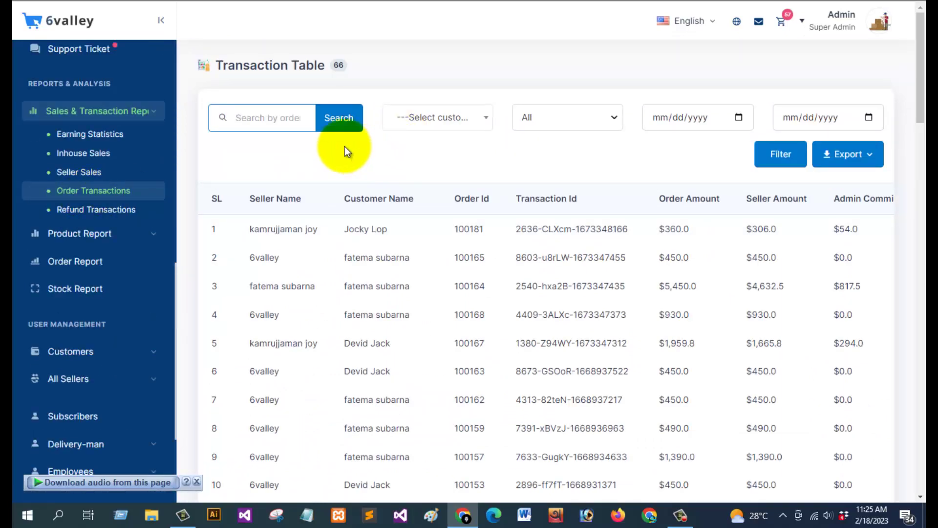
left_click(478, 124)
left_click(551, 164)
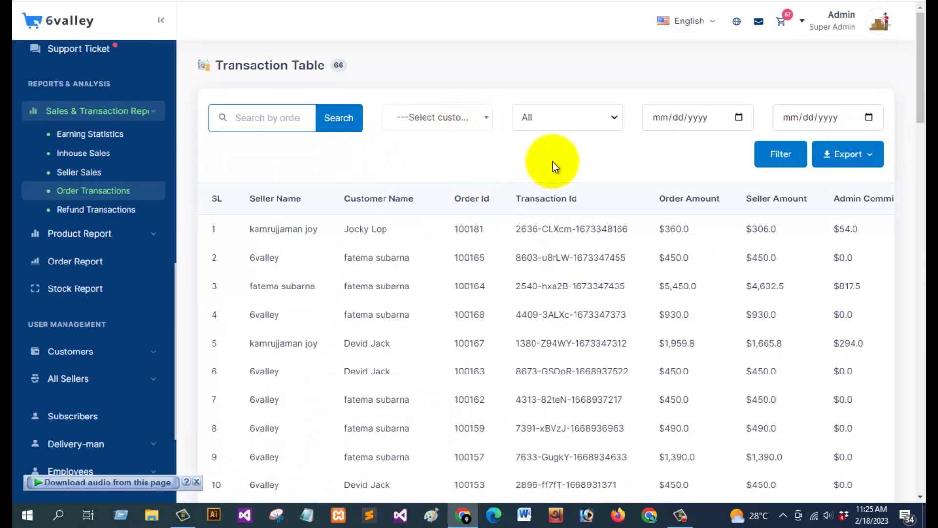
scroll(553, 162, "down", 1)
scroll(554, 166, "down", 20)
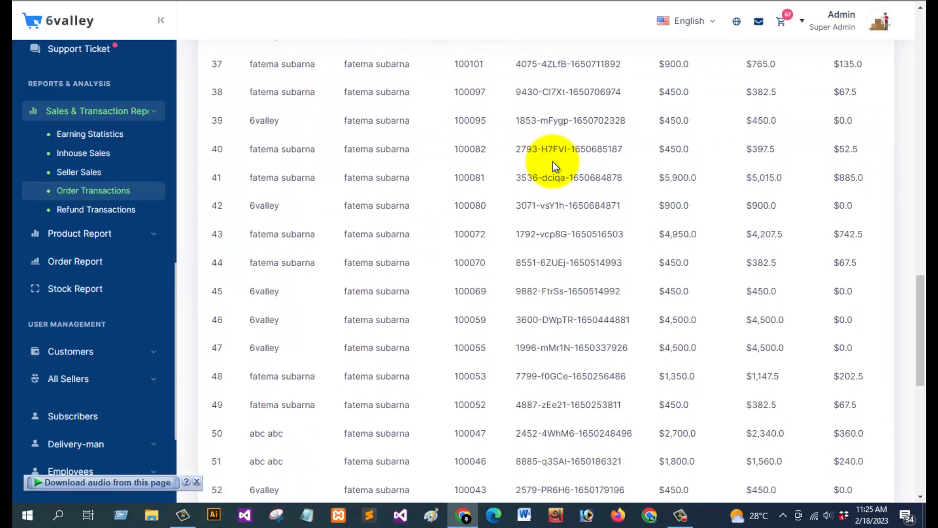
scroll(555, 166, "up", 20)
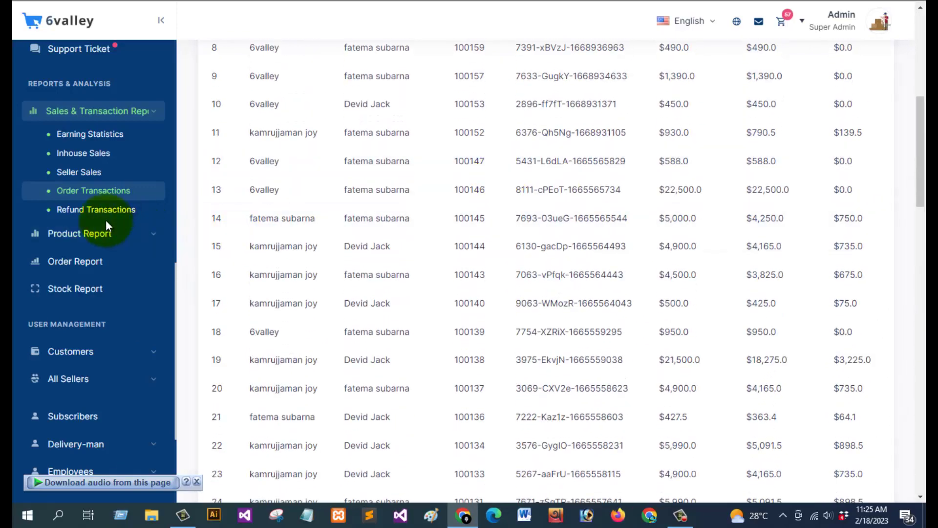
Step: View the Refund Transactions table, and open Wishlisted Products under Product Report to look through its list
left_click(103, 215)
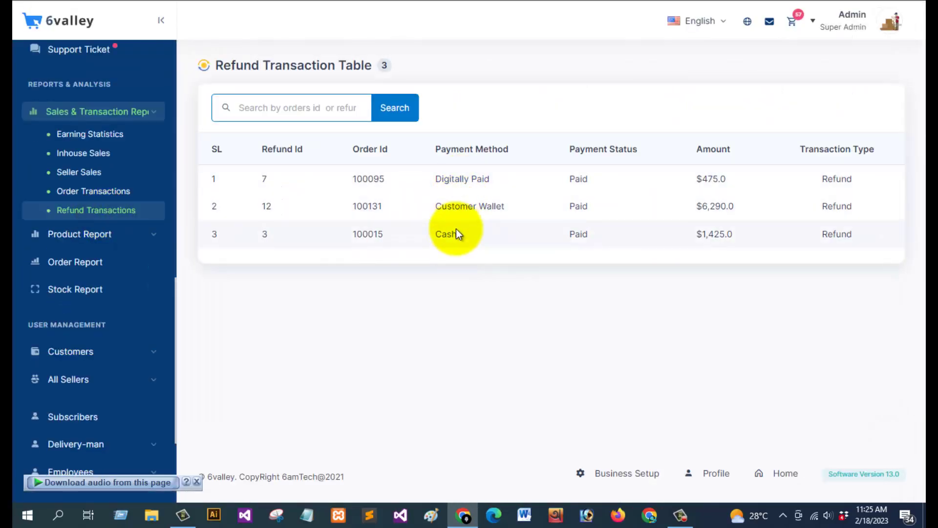
left_click(115, 235)
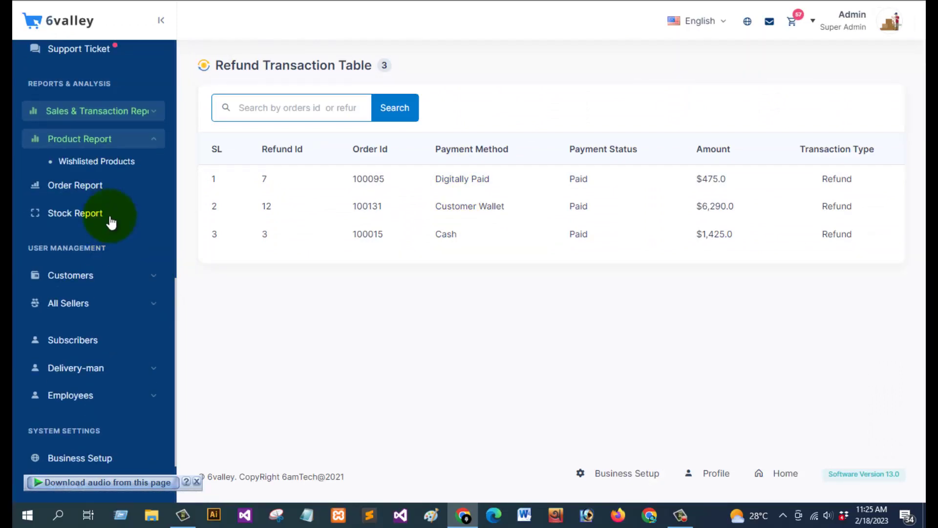
left_click(114, 168)
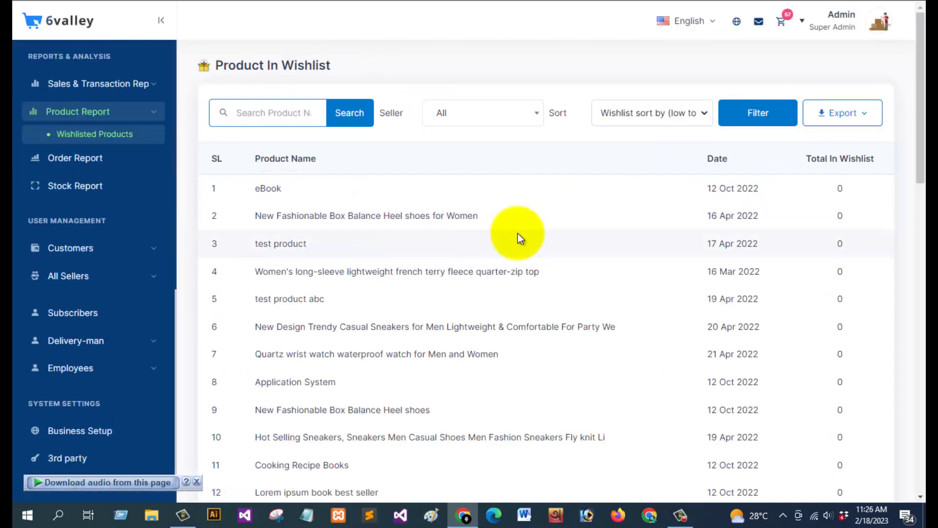
scroll(519, 237, "down", 14)
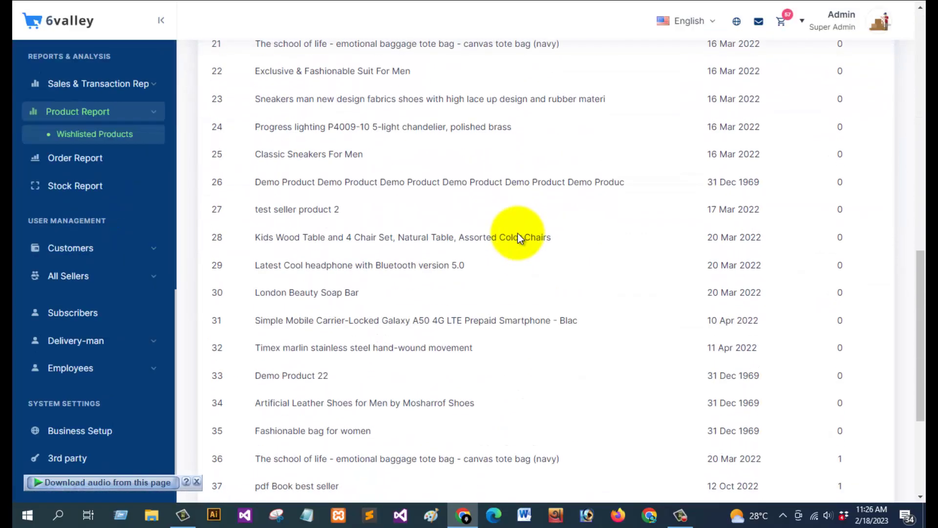
scroll(518, 238, "up", 9)
scroll(518, 233, "up", 3)
Step: Open the Order Report and look over its overview and yearly orders chart, dismissing the browser notification
left_click(78, 159)
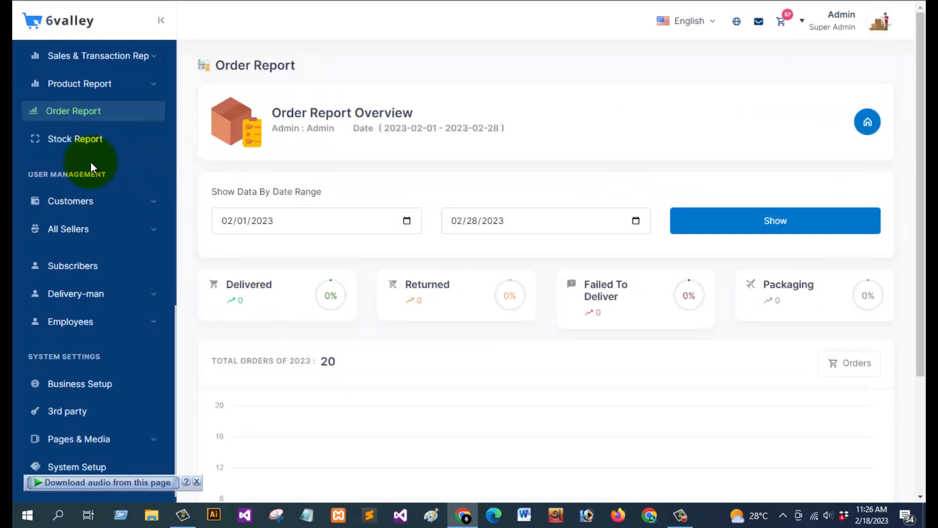
scroll(429, 236, "down", 3)
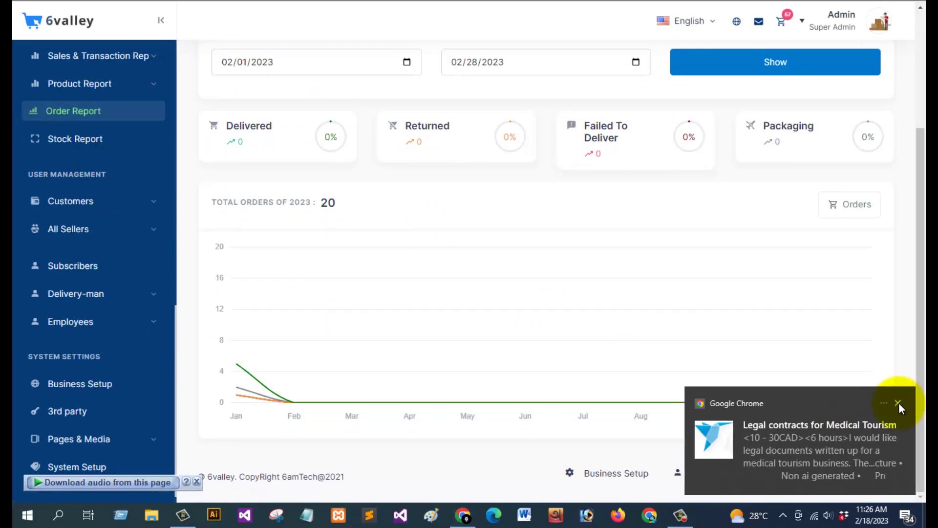
left_click(898, 402)
scroll(171, 271, "up", 3)
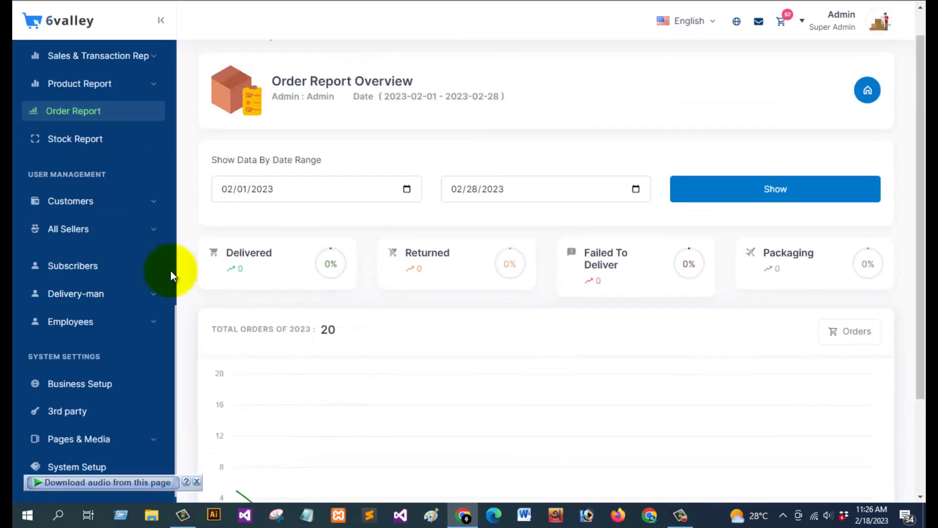
Step: Open the Stock Report and look through the product stock table
left_click(85, 142)
scroll(398, 225, "down", 4)
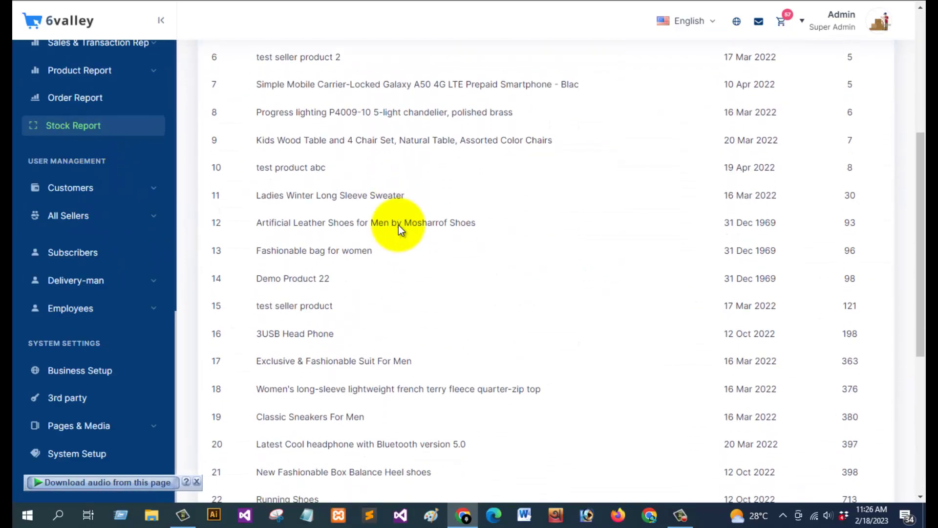
scroll(398, 229, "up", 4)
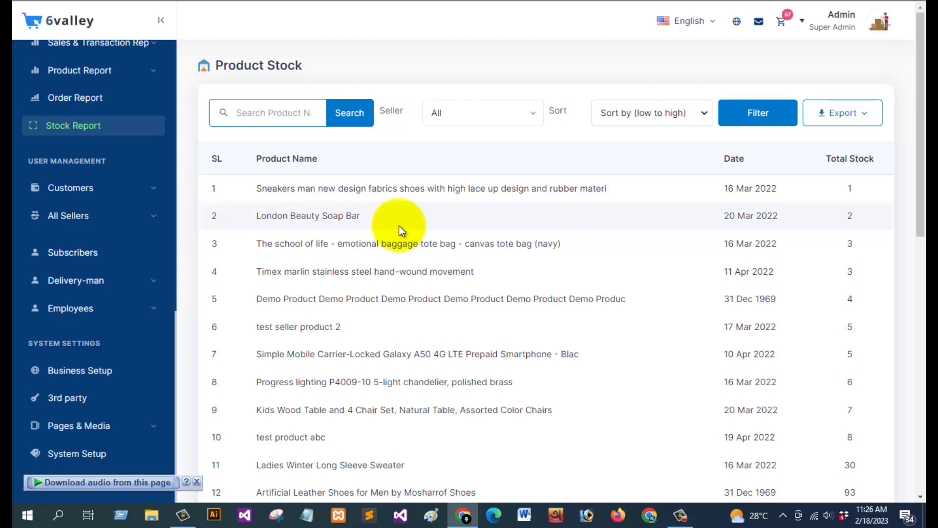
left_click(681, 518)
left_click(865, 467)
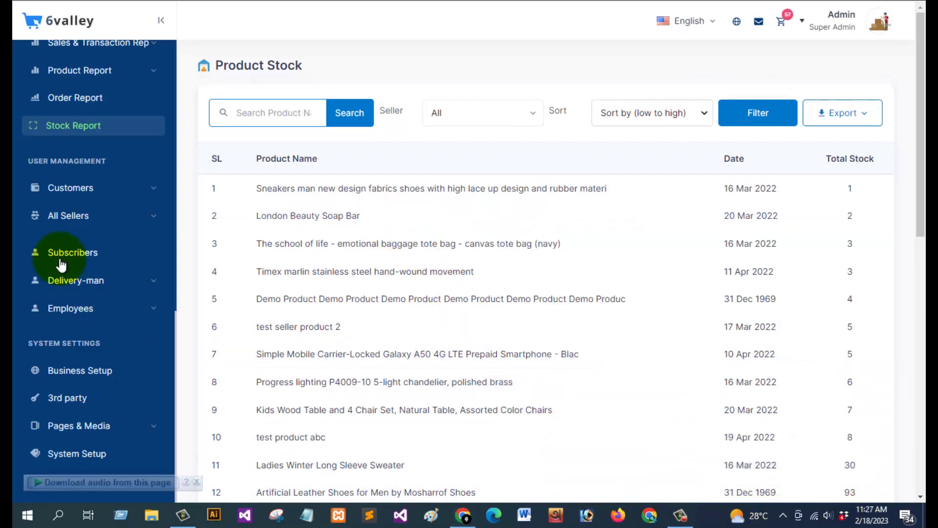
Step: View the Customer List under User Management, and open Customer Reviews to look through the review table
left_click(70, 190)
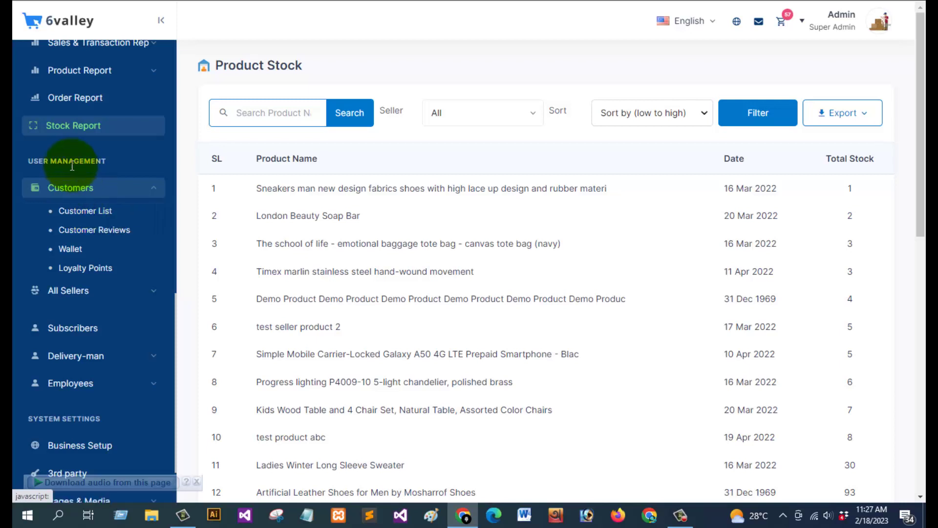
left_click(101, 218)
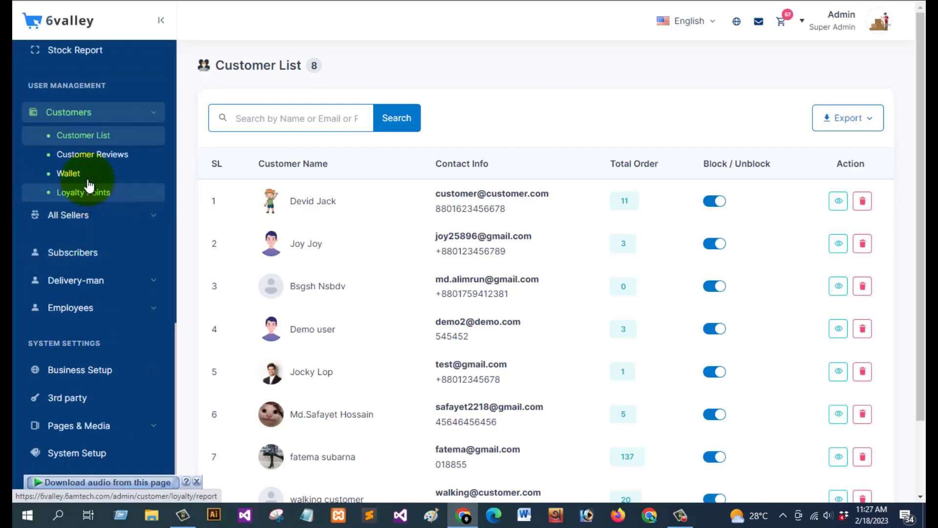
left_click(90, 156)
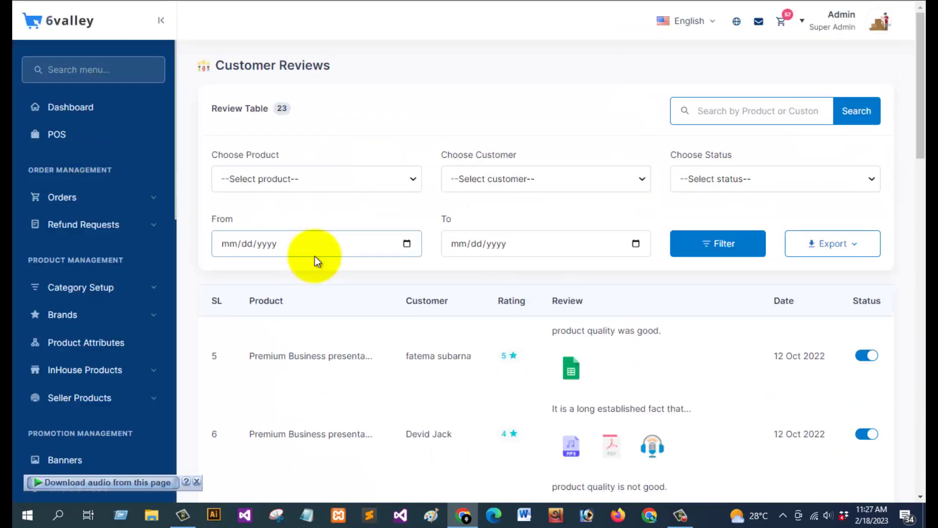
scroll(314, 256, "down", 5)
scroll(314, 256, "up", 5)
Step: Open the customers' Wallet page and look over its filter options, summary and transactions
scroll(109, 268, "down", 1)
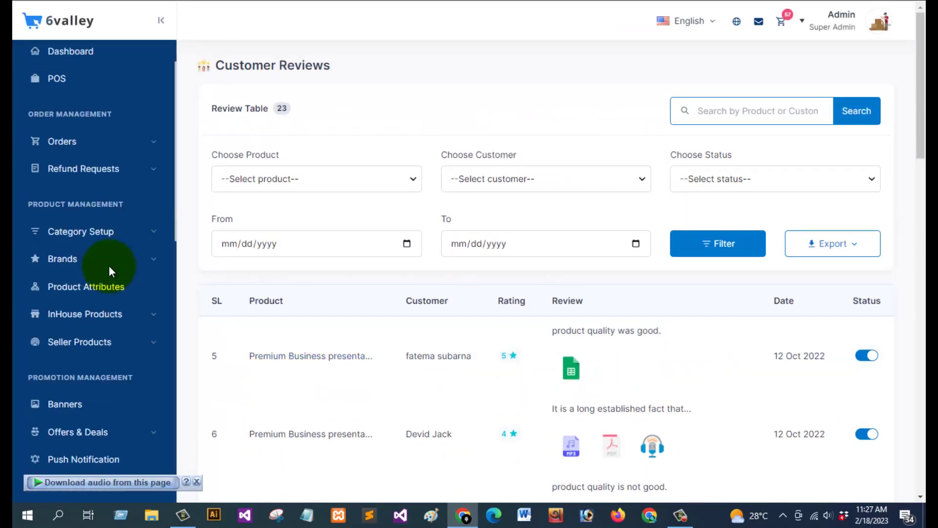
scroll(110, 265, "up", 1)
scroll(109, 268, "down", 4)
scroll(111, 272, "down", 10)
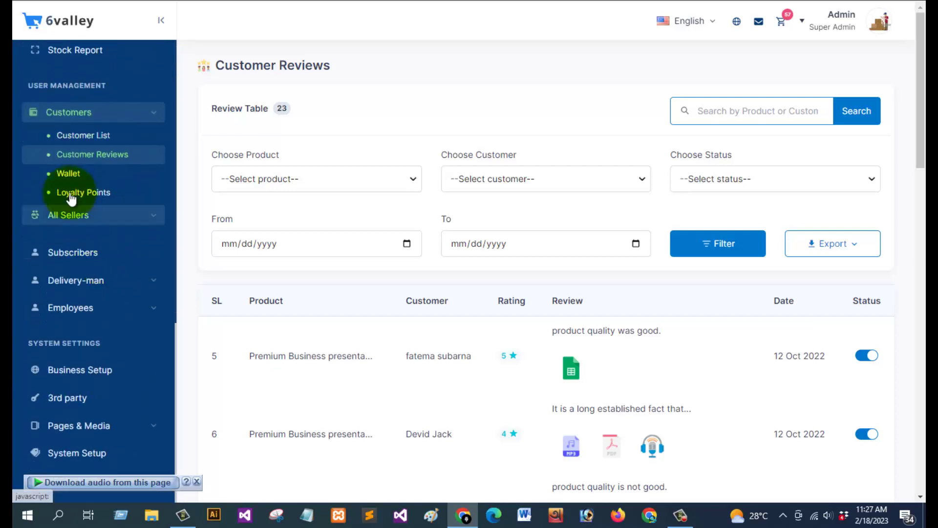
left_click(68, 174)
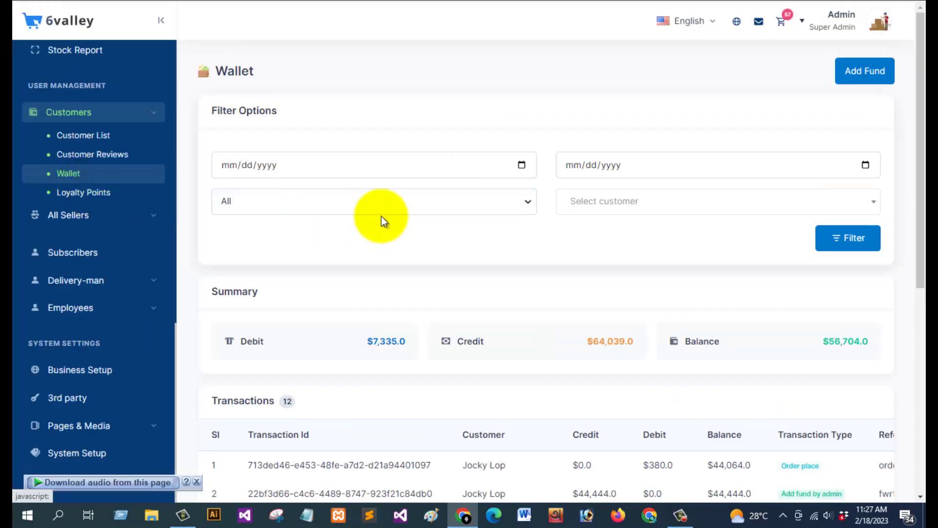
scroll(381, 216, "down", 6)
scroll(381, 216, "up", 6)
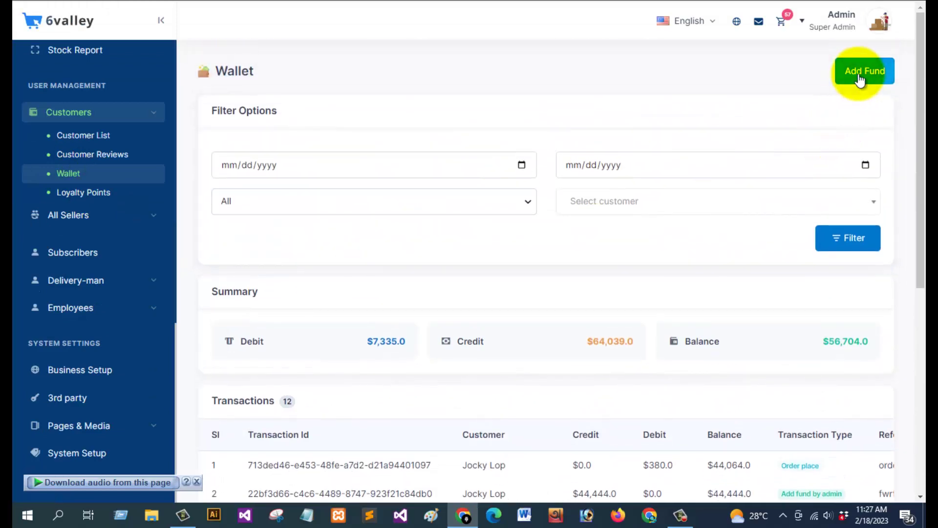
Step: Open the Loyalty Points report and look through its summary and transactions
left_click(84, 198)
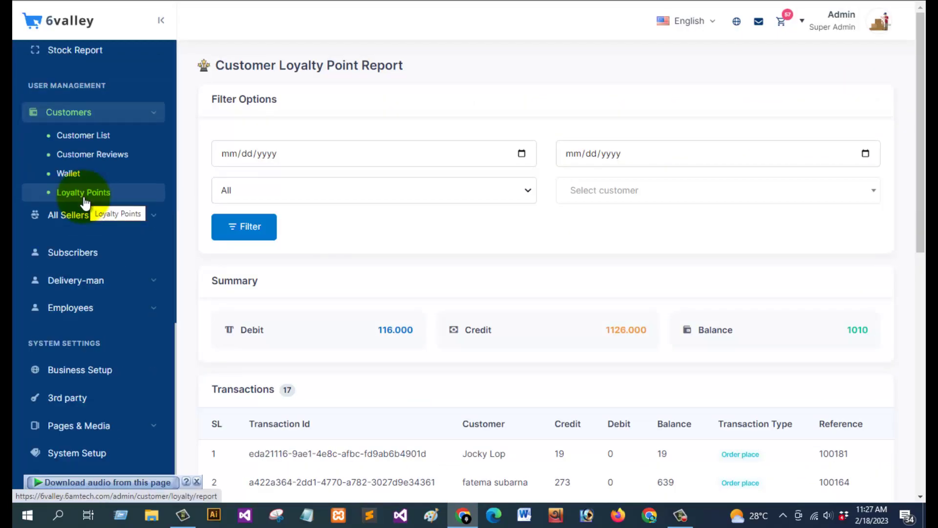
scroll(534, 278, "down", 8)
scroll(535, 278, "down", 2)
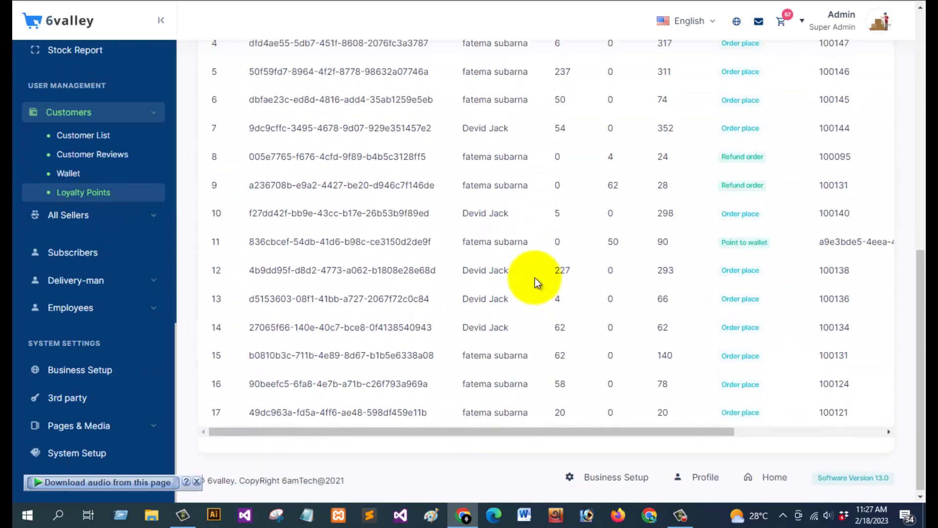
scroll(534, 278, "up", 10)
Step: Look over the Add New Seller form under All Sellers, and open the Seller List
left_click(66, 215)
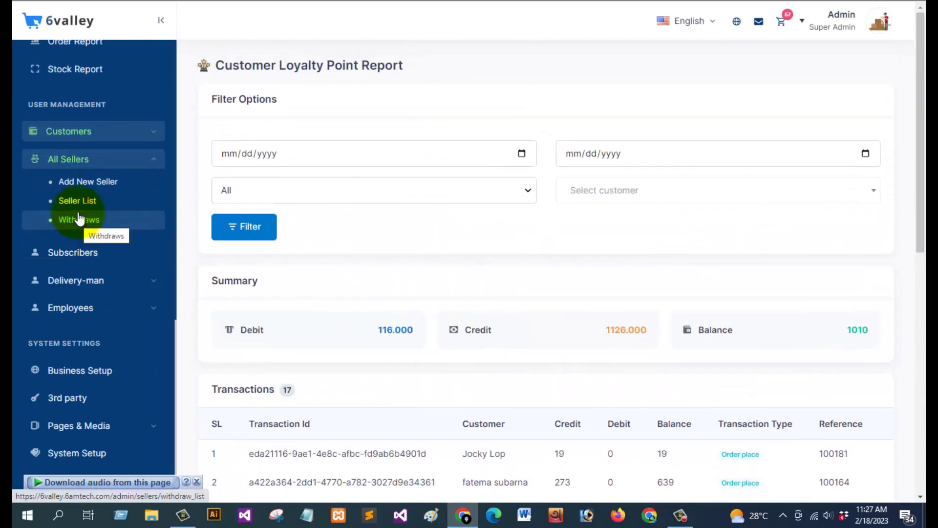
left_click(83, 183)
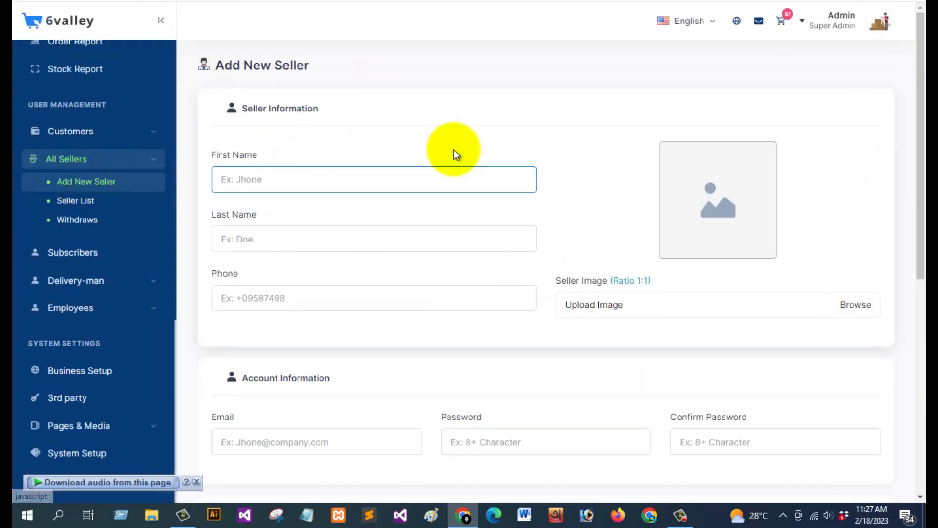
scroll(623, 216, "down", 10)
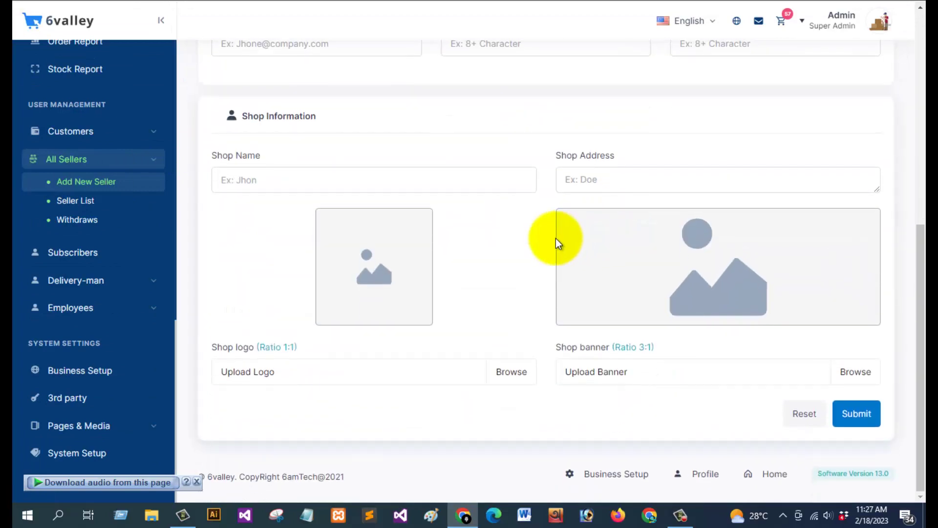
scroll(556, 239, "up", 10)
left_click(75, 201)
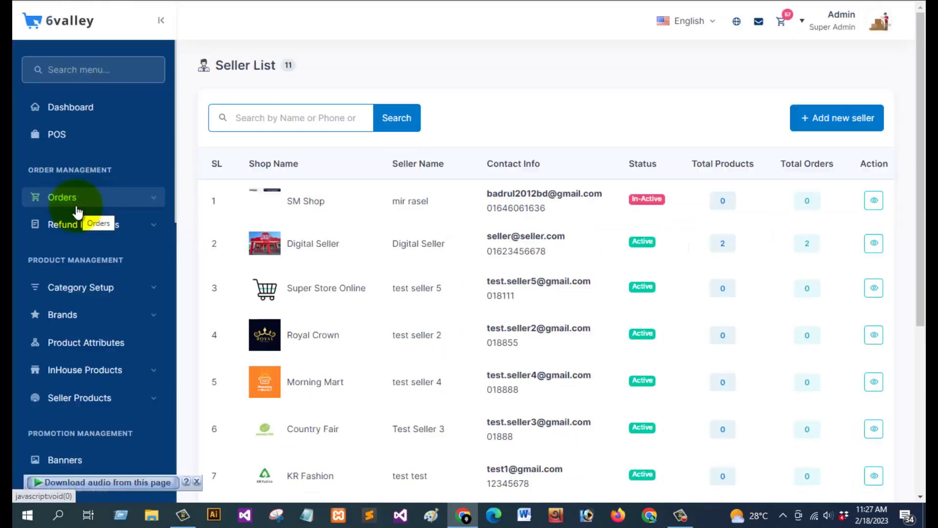
Step: Look through the Seller List, and open the sellers' Withdraws page to view the withdraw request table
scroll(501, 308, "down", 5)
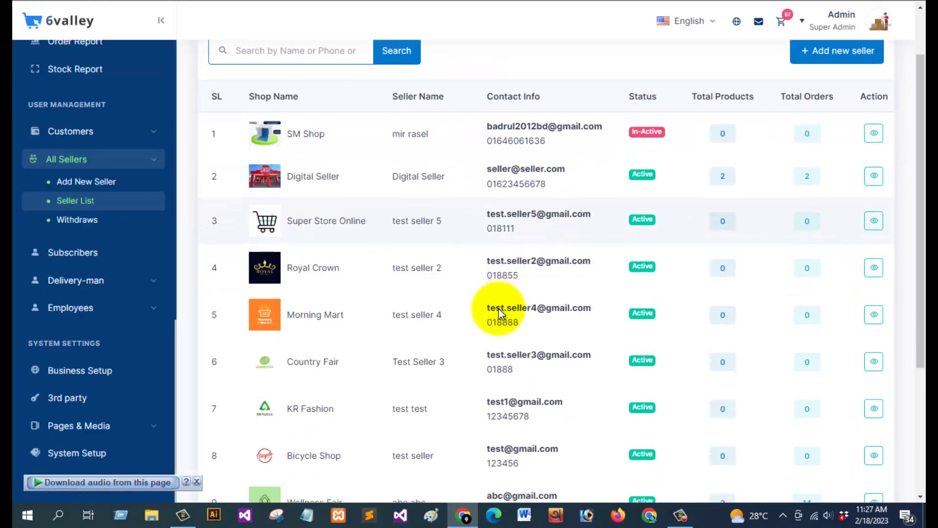
scroll(480, 311, "up", 5)
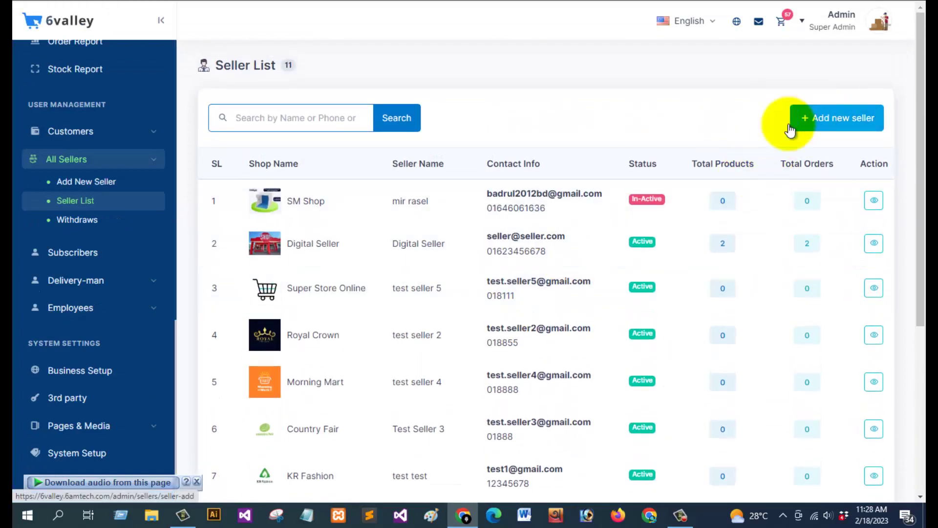
left_click(73, 229)
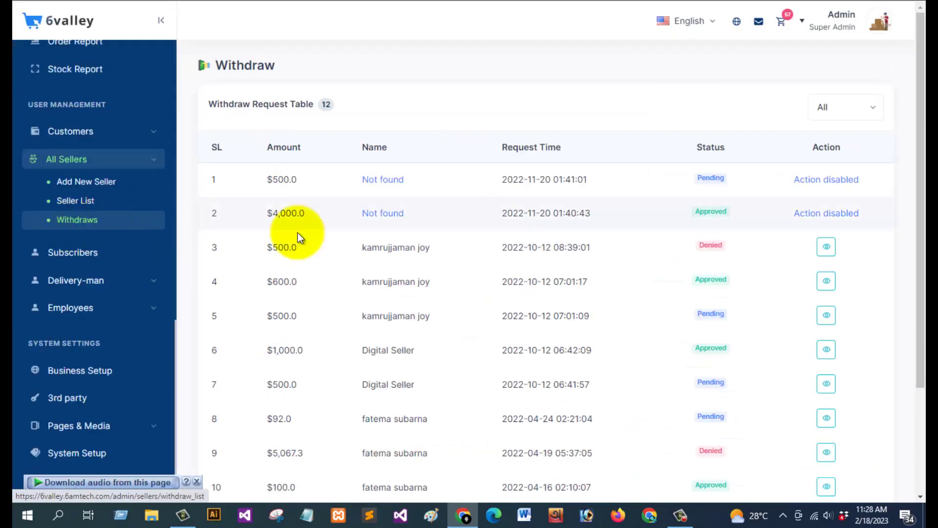
scroll(468, 280, "down", 2)
scroll(468, 280, "up", 2)
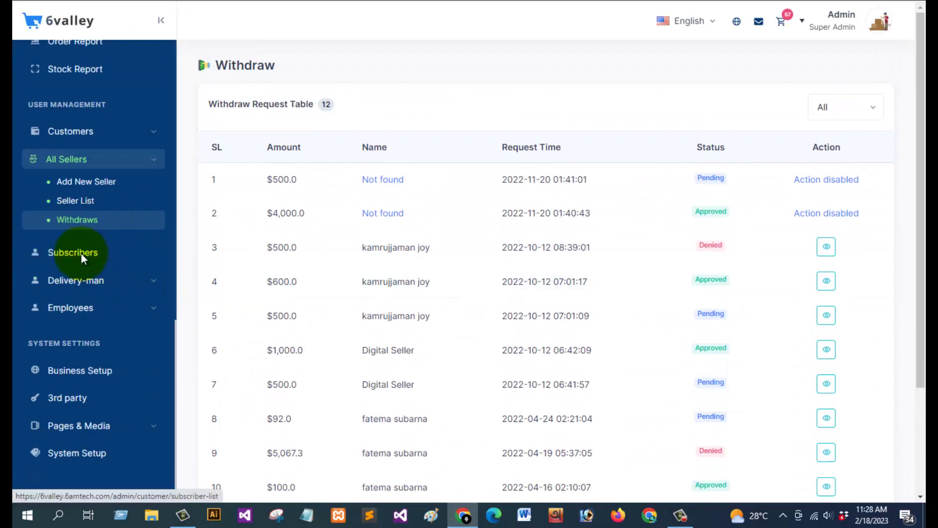
Step: Open the Subscriber List and look over the Delivery-man and Employees entries under User Management
left_click(80, 253)
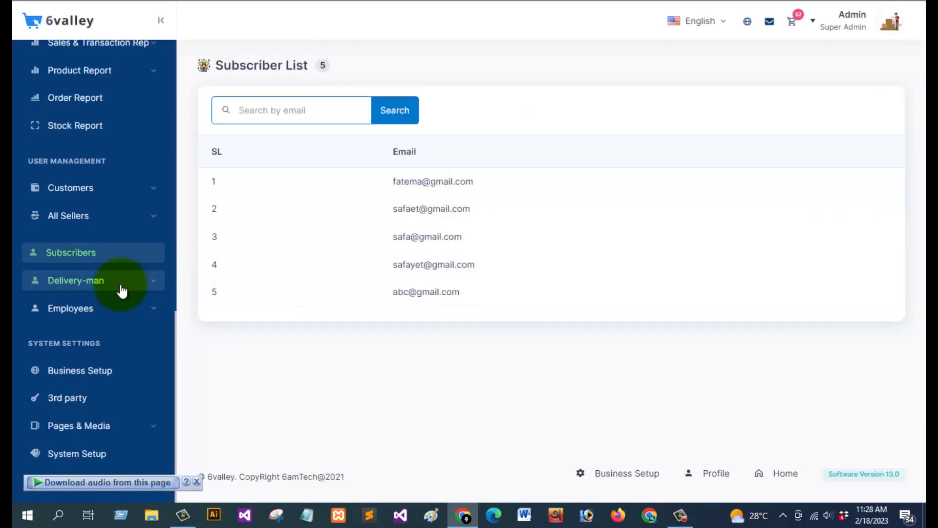
left_click(95, 288)
scroll(121, 277, "down", 2)
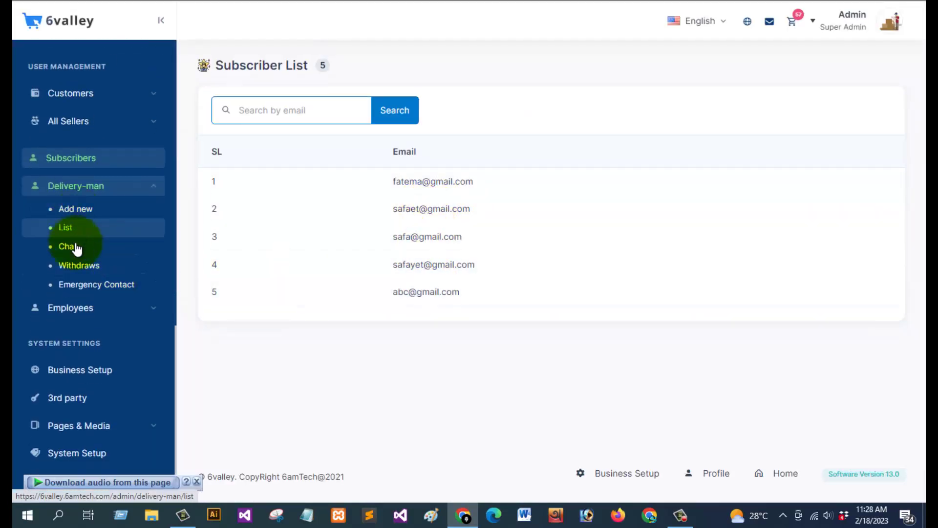
left_click(80, 307)
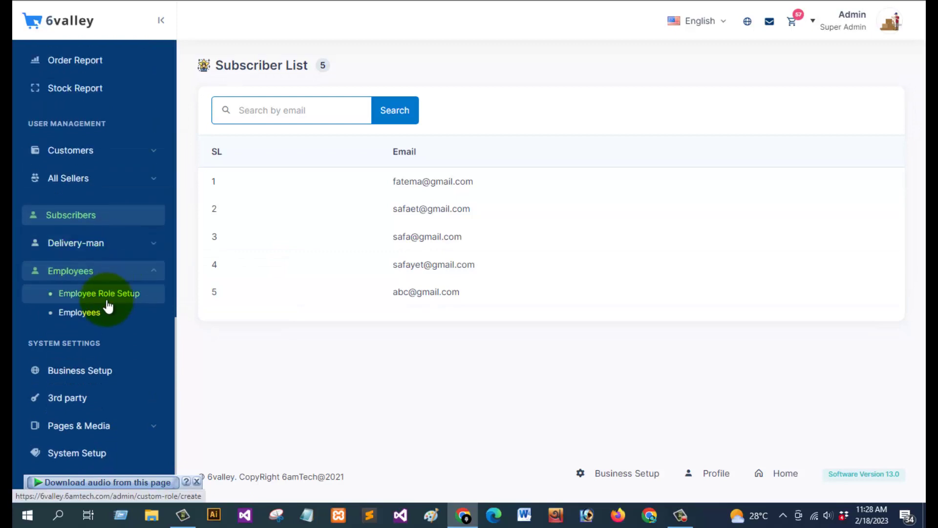
Step: Open Business Setup and look through the General settings, from company information to website colors and logos
left_click(86, 371)
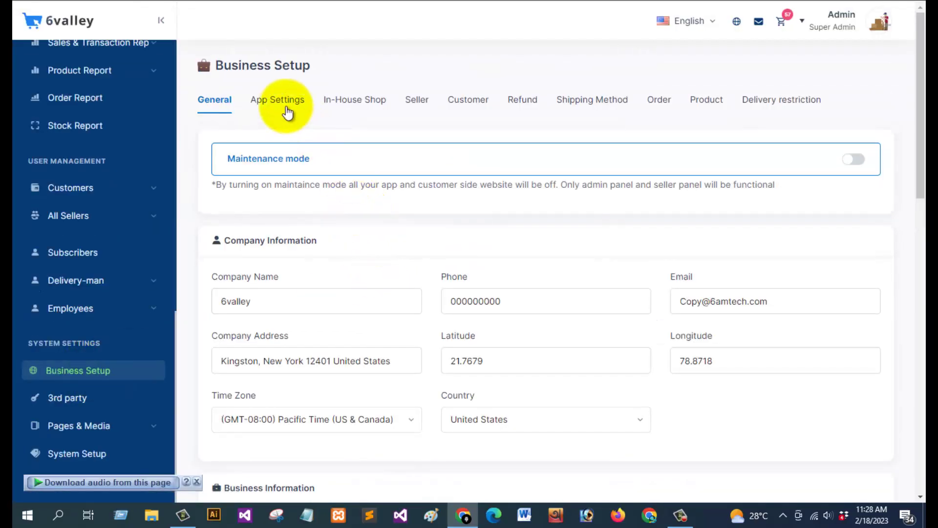
scroll(556, 255, "down", 10)
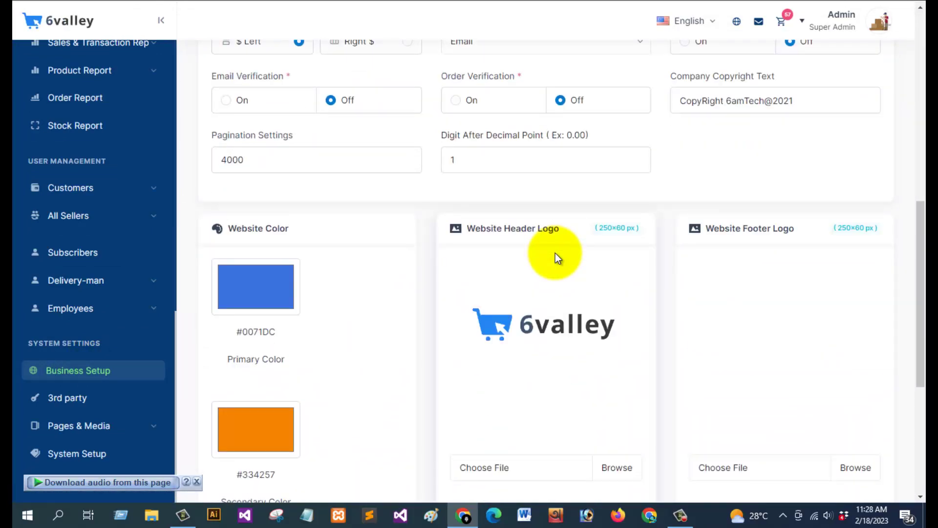
scroll(555, 253, "up", 4)
scroll(555, 253, "down", 10)
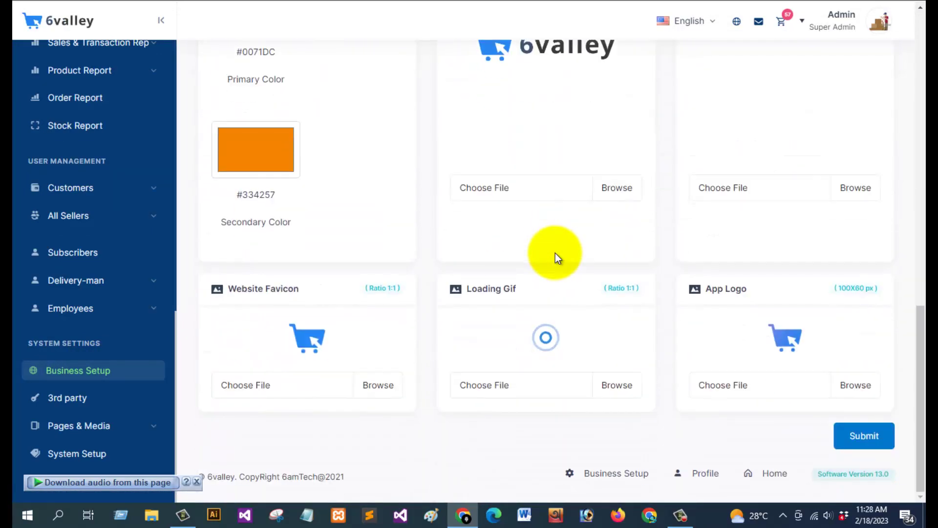
scroll(555, 253, "up", 15)
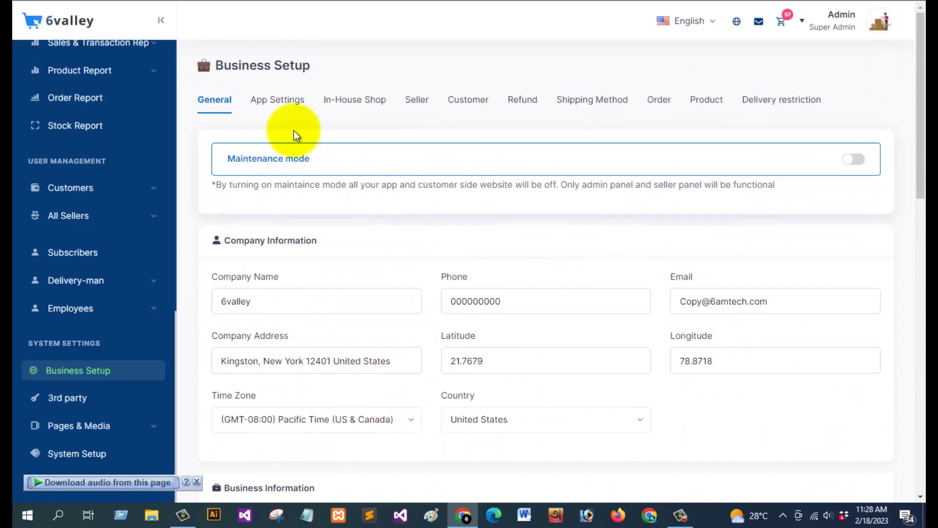
Step: View the App Settings, In-House Shop, Seller and Customer settings in Business Setup
left_click(278, 103)
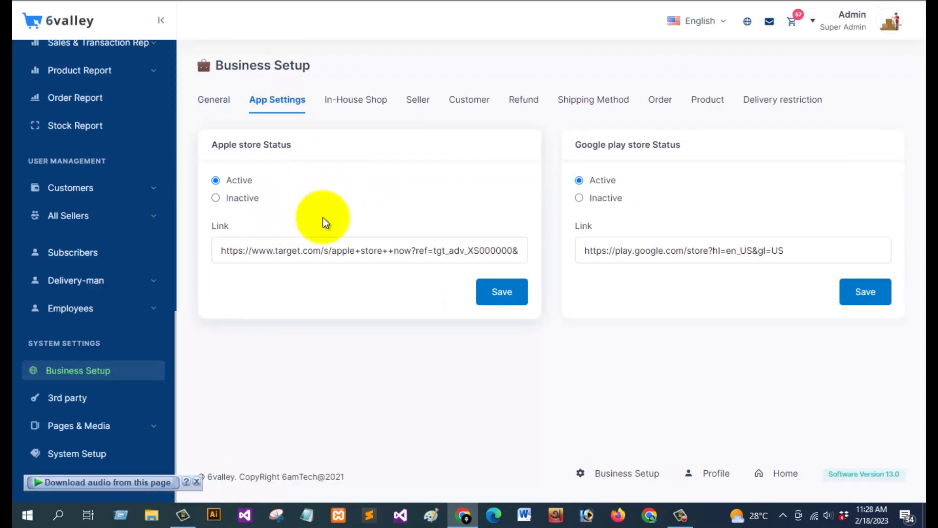
left_click(360, 107)
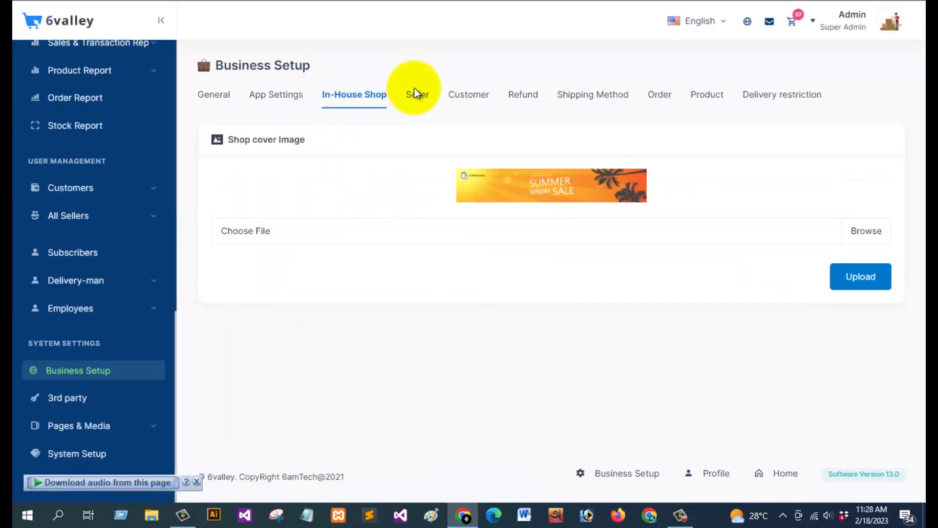
left_click(419, 100)
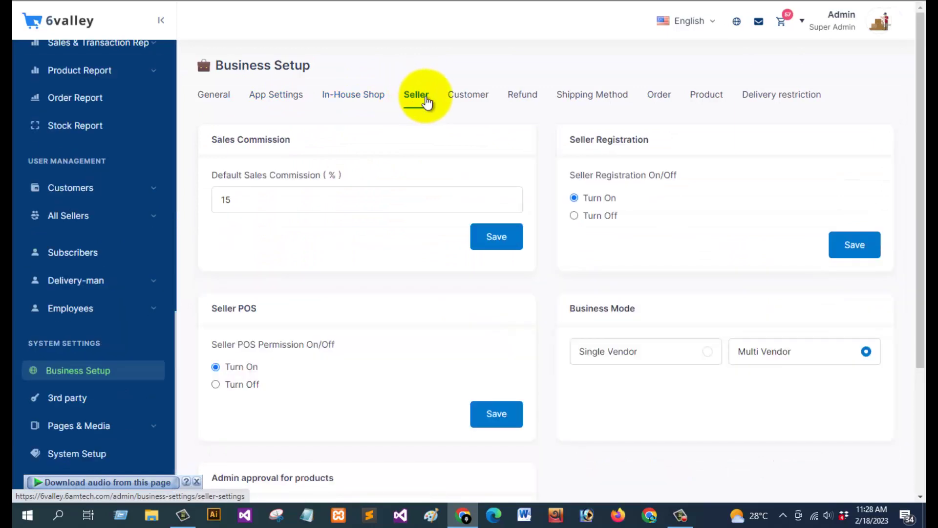
left_click(478, 101)
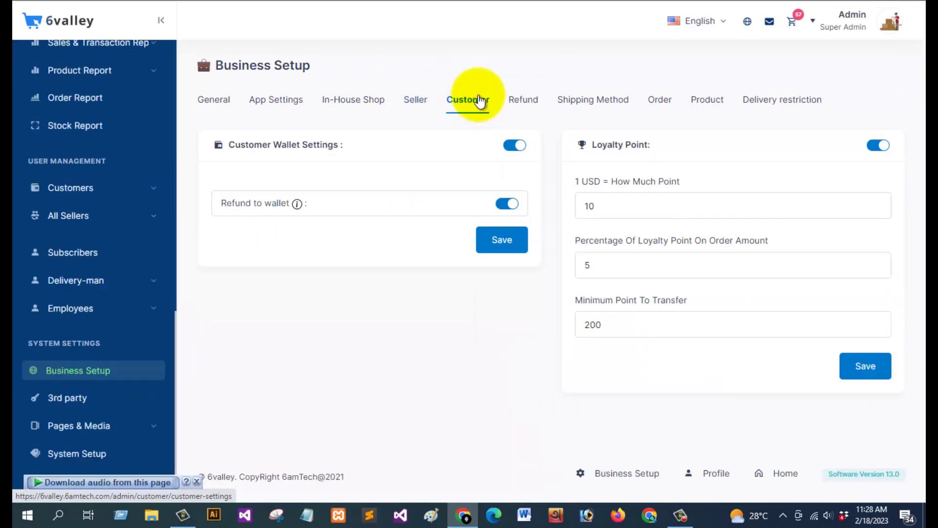
Step: View the Refund, Shipping Method, Order, Product and Delivery restriction settings in Business Setup
left_click(527, 109)
left_click(604, 96)
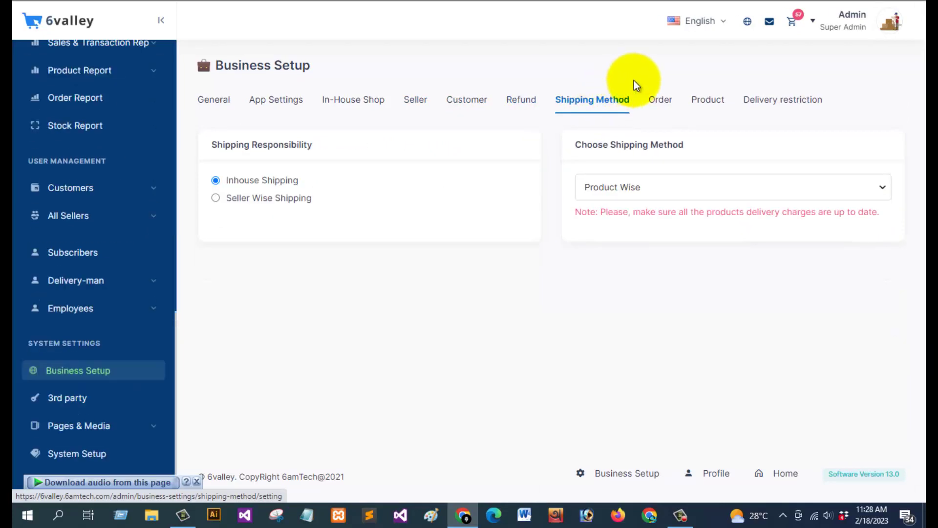
left_click(666, 104)
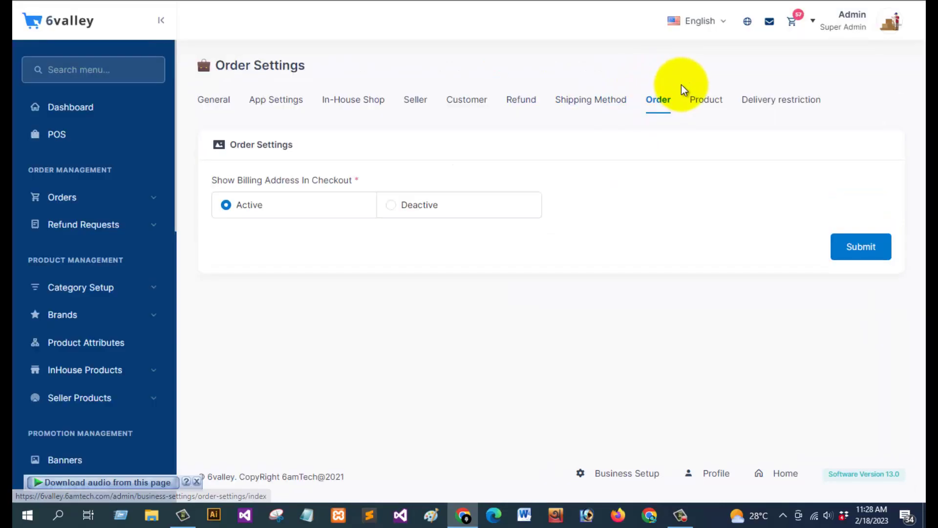
left_click(716, 93)
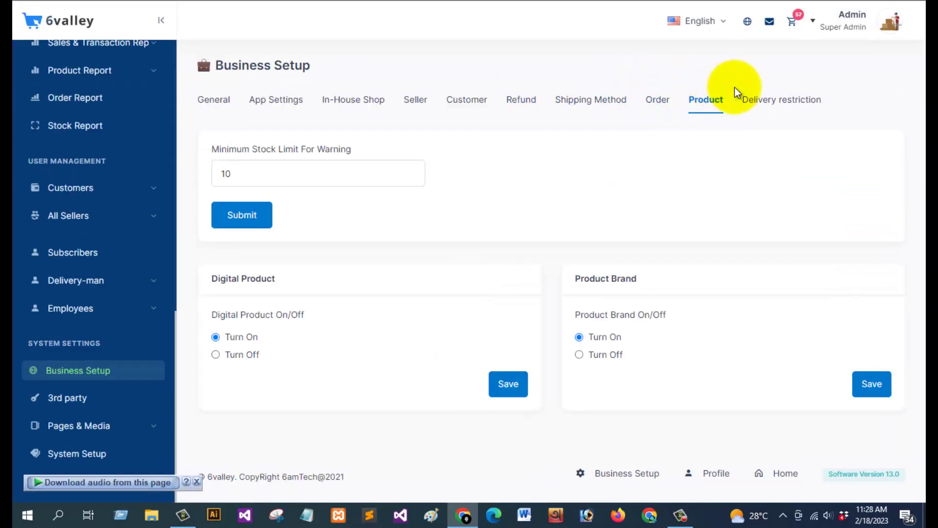
left_click(766, 104)
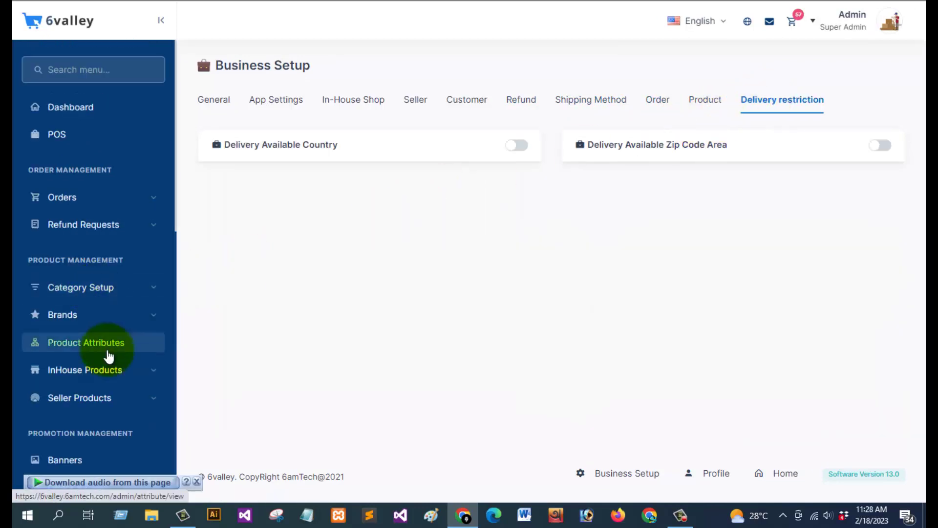
Step: Open the 3rd Party settings and look through the SMS Config forms for the available gateways
scroll(110, 332, "down", 4)
scroll(111, 318, "down", 5)
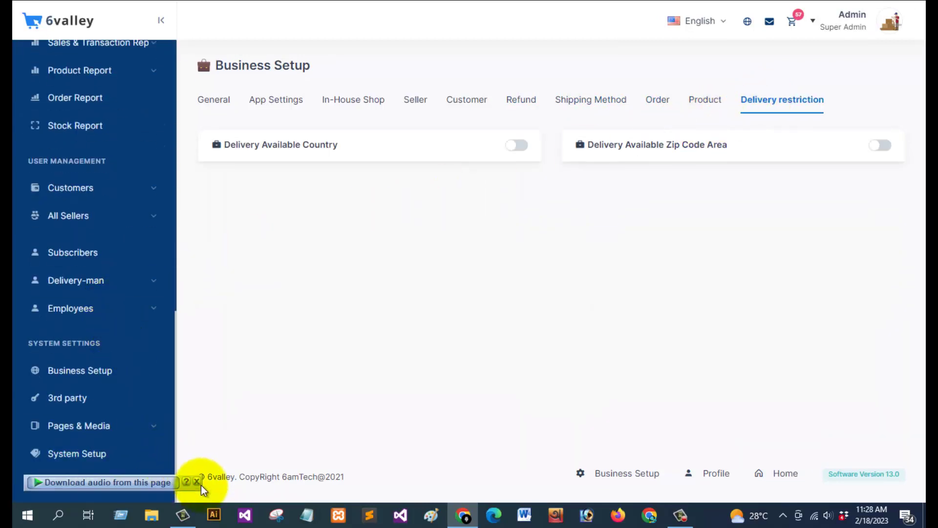
left_click(72, 411)
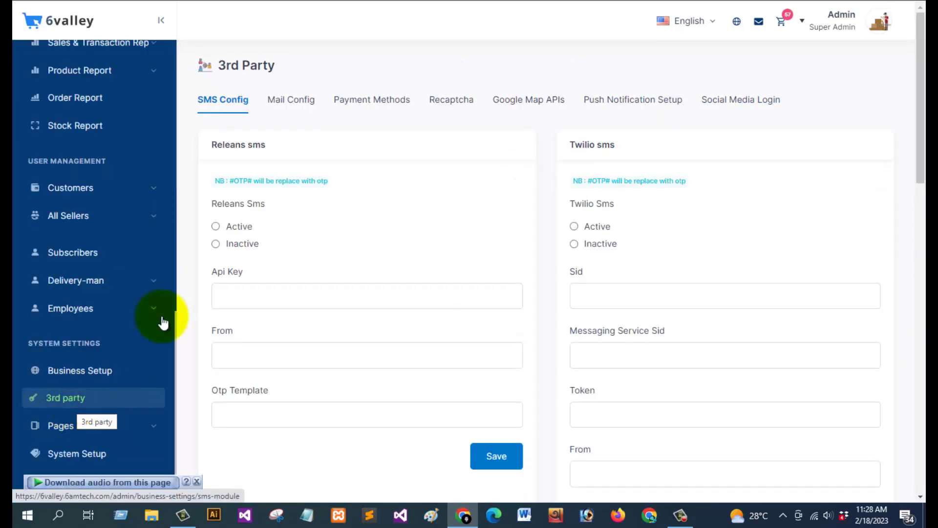
scroll(438, 190, "down", 5)
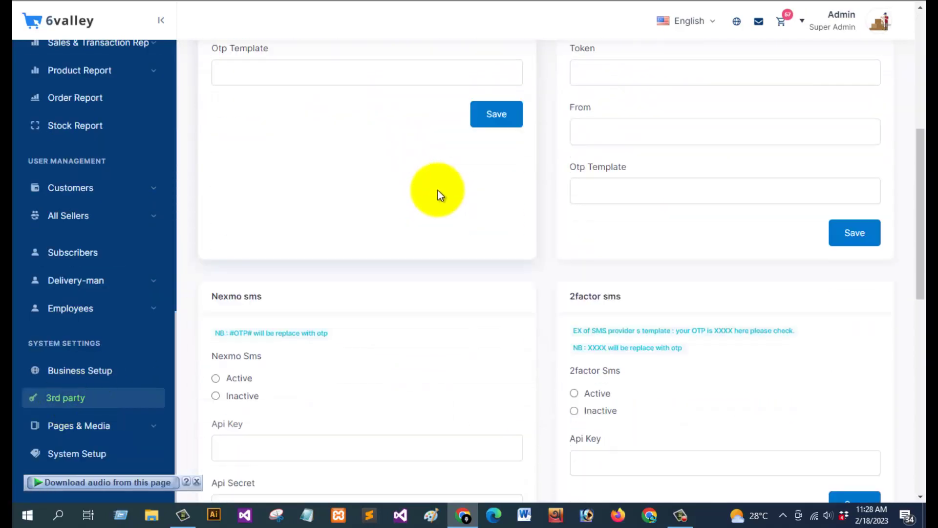
scroll(438, 190, "down", 2)
scroll(437, 189, "up", 15)
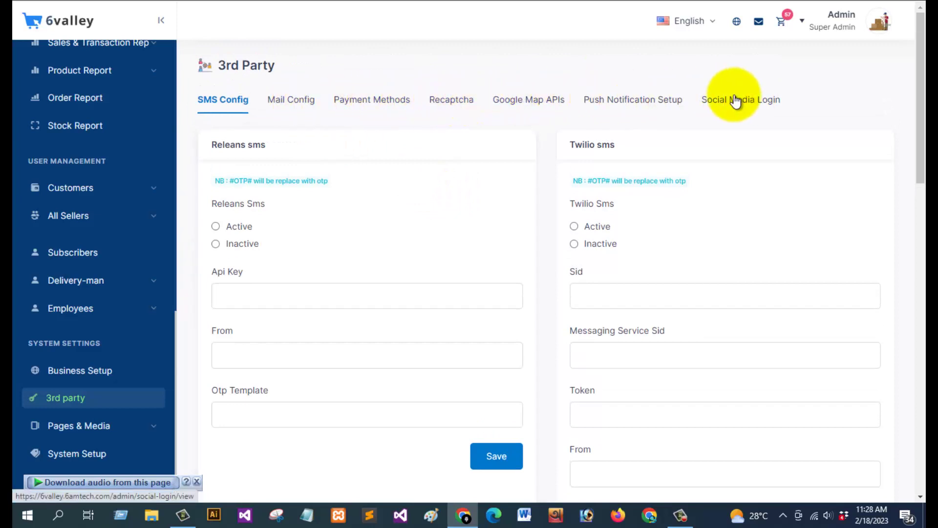
Step: Open Payment Methods and look through the payment gateway forms down to bKash, dismissing the audio download bar
left_click(423, 79)
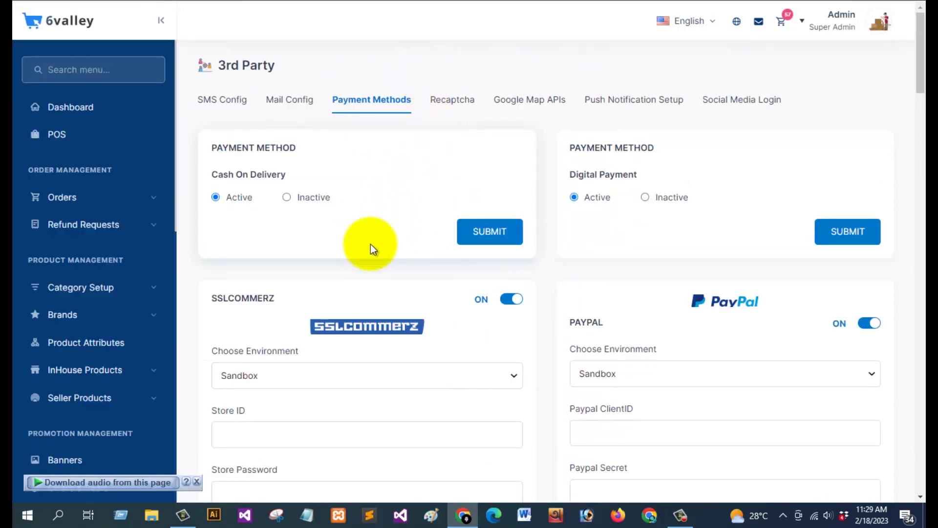
scroll(331, 321, "down", 15)
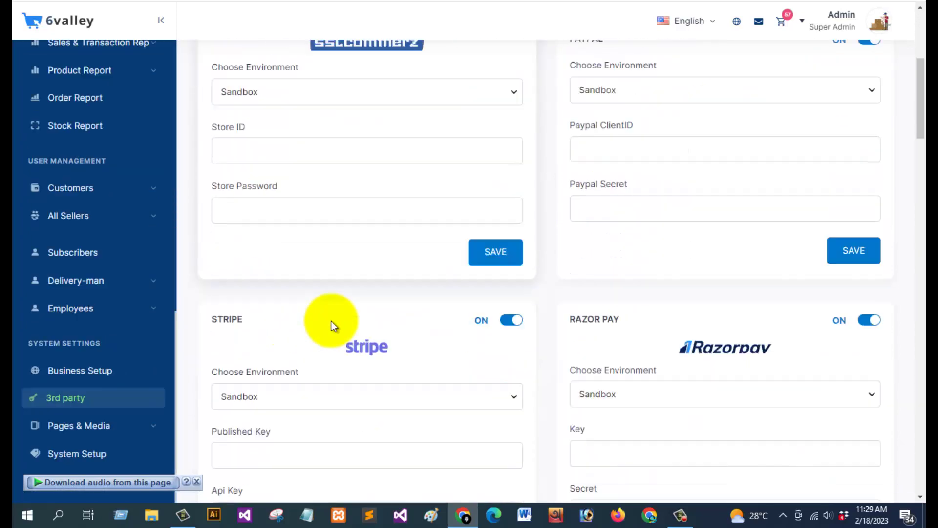
scroll(331, 321, "down", 8)
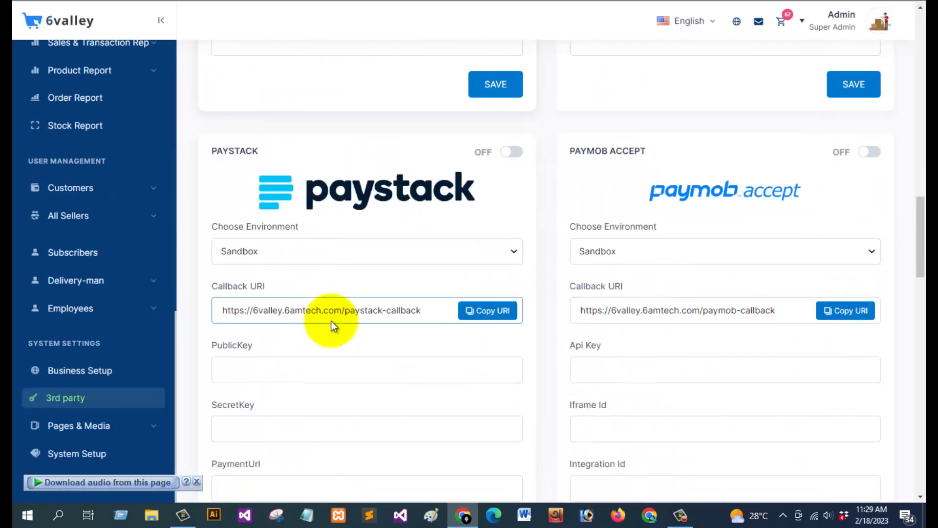
scroll(331, 321, "down", 8)
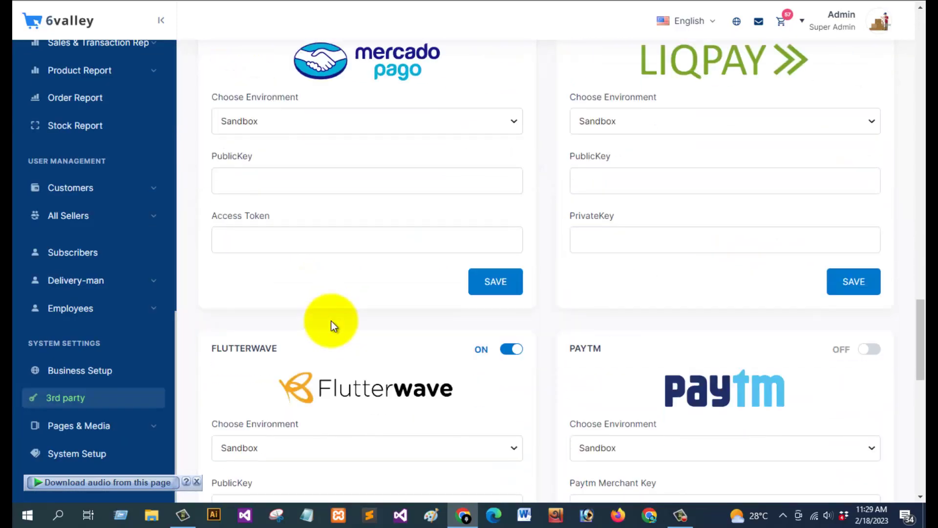
scroll(331, 321, "up", 10)
left_click(197, 482)
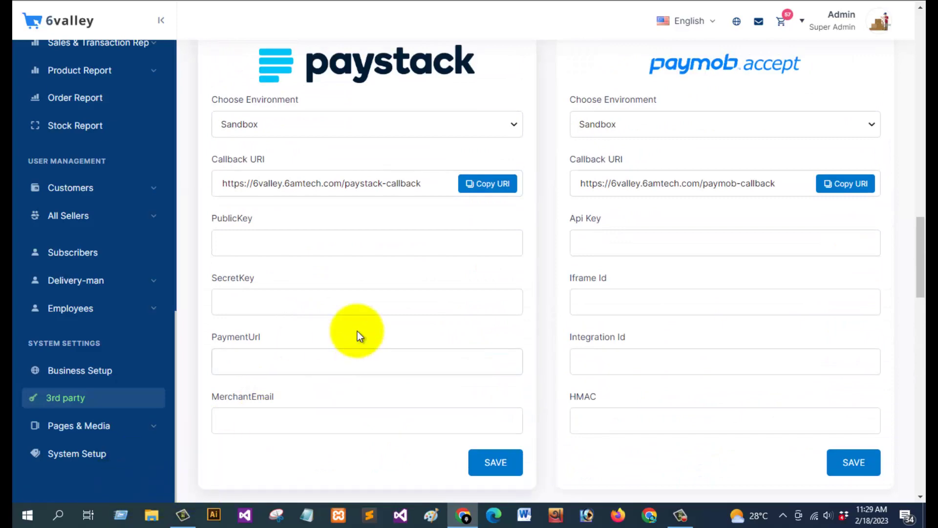
scroll(357, 330, "down", 15)
scroll(356, 330, "down", 6)
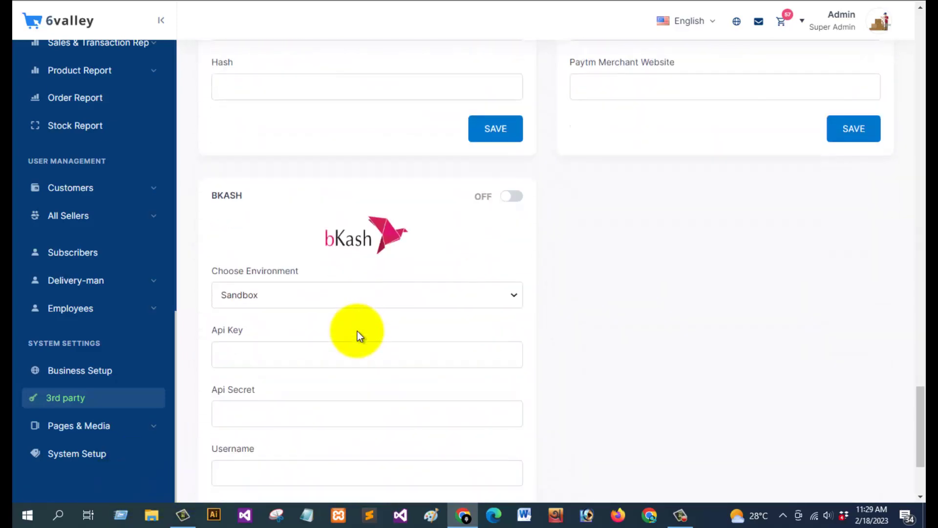
Step: View the Terms & Conditions text and the Gallery folders under Pages & Media
left_click(105, 431)
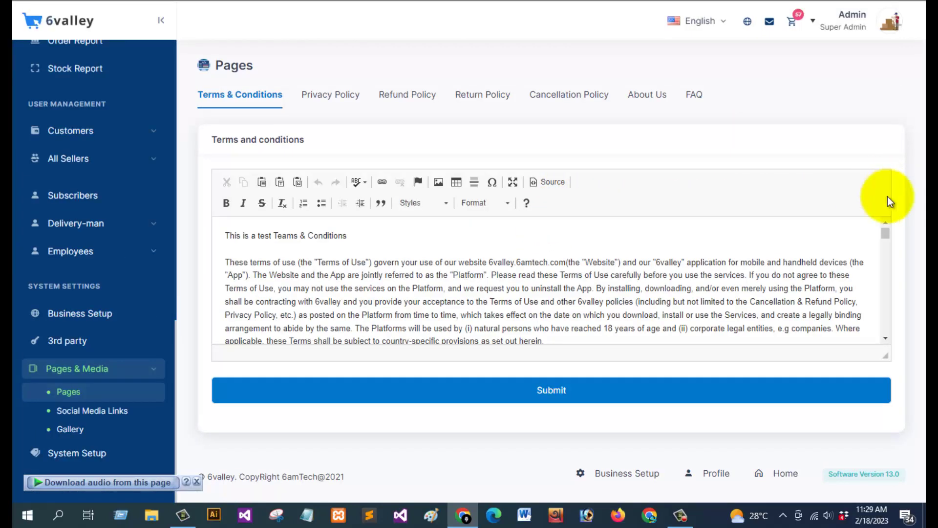
mouse_move(881, 239)
left_mouse_down()
mouse_move(890, 318)
mouse_move(885, 245)
left_mouse_up()
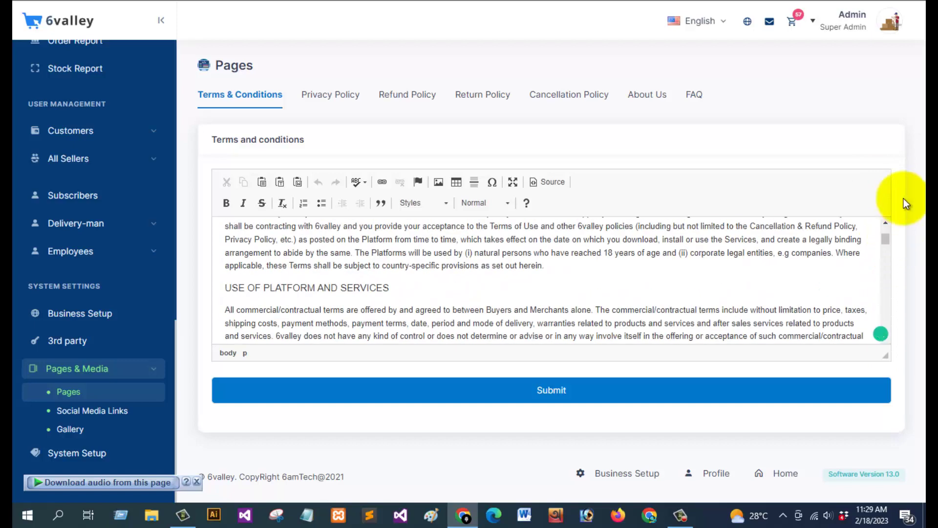
left_click(74, 432)
scroll(889, 237, "down", 3)
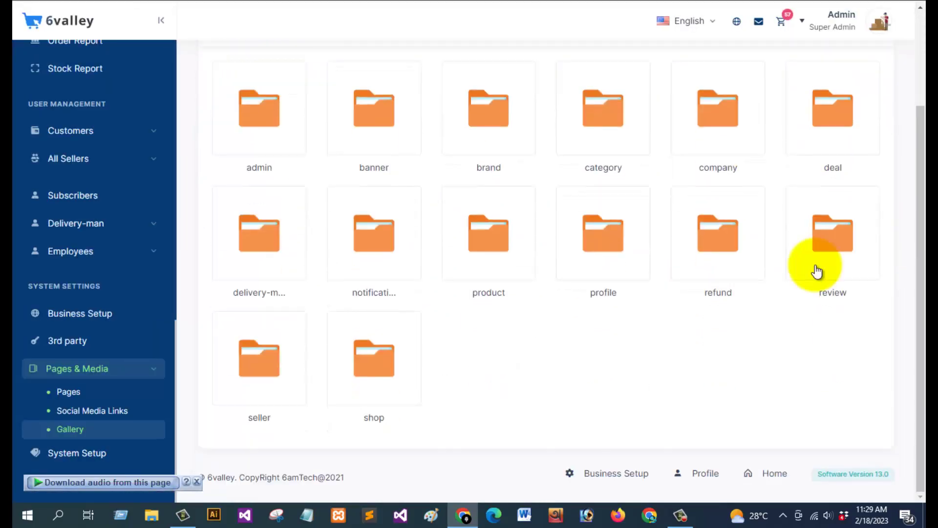
Step: Open System Setup and look over the Environment Setup form
left_click(69, 453)
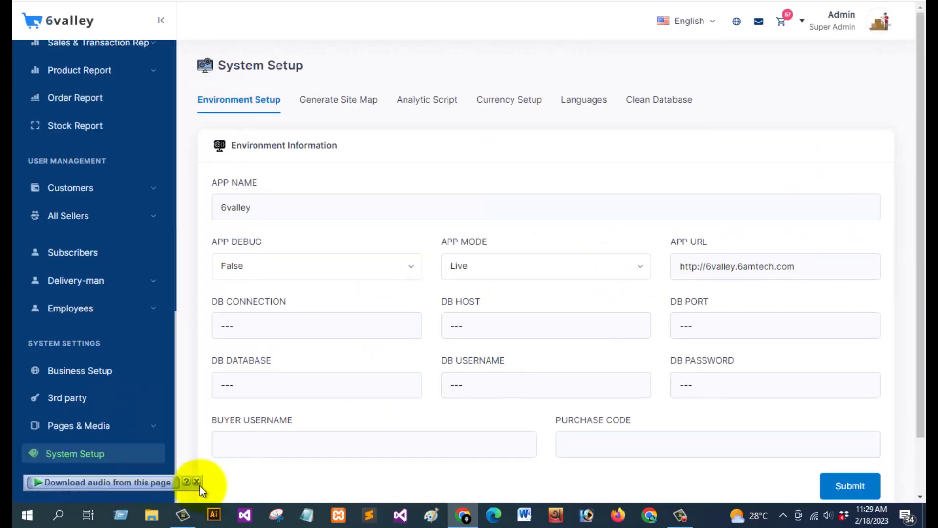
scroll(864, 268, "down", 2)
scroll(781, 293, "up", 2)
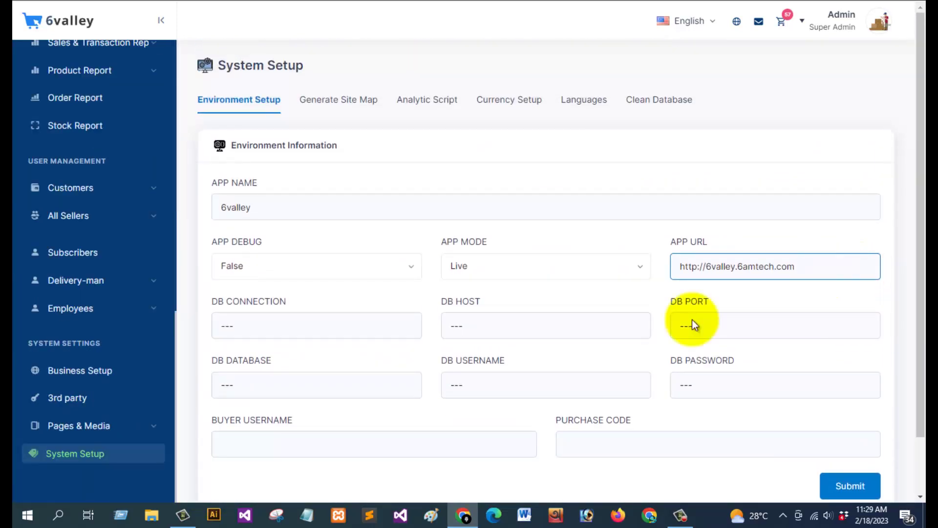
Step: View the Generate Site Map, Analytic Script, Currency Setup and Languages pages of System Setup
left_click(330, 101)
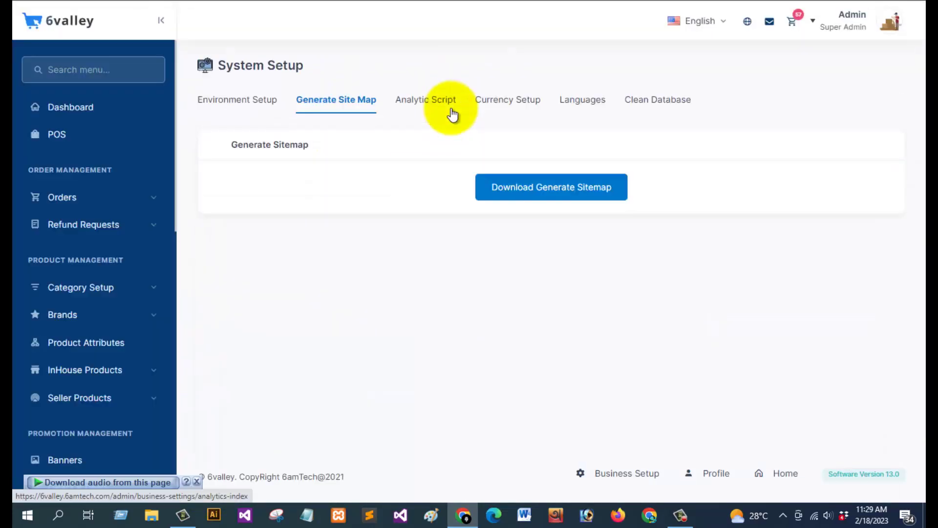
left_click(444, 110)
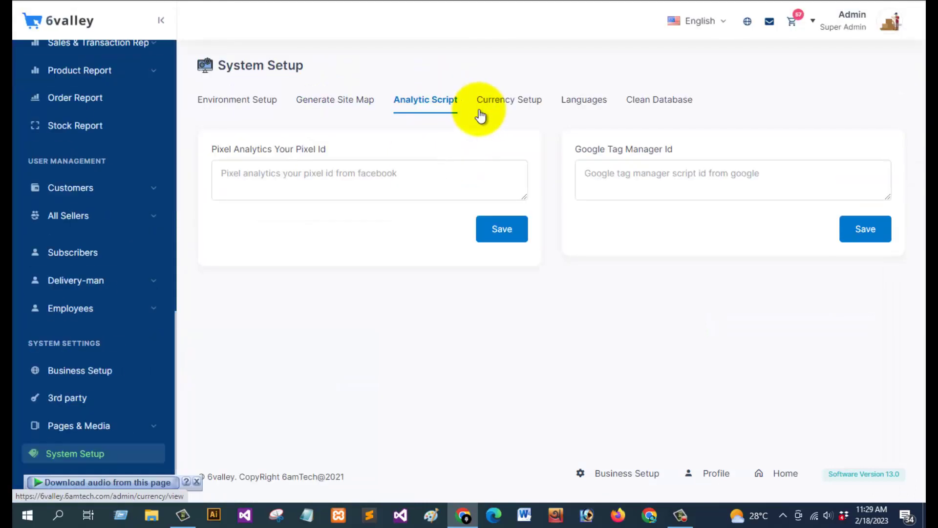
left_click(508, 101)
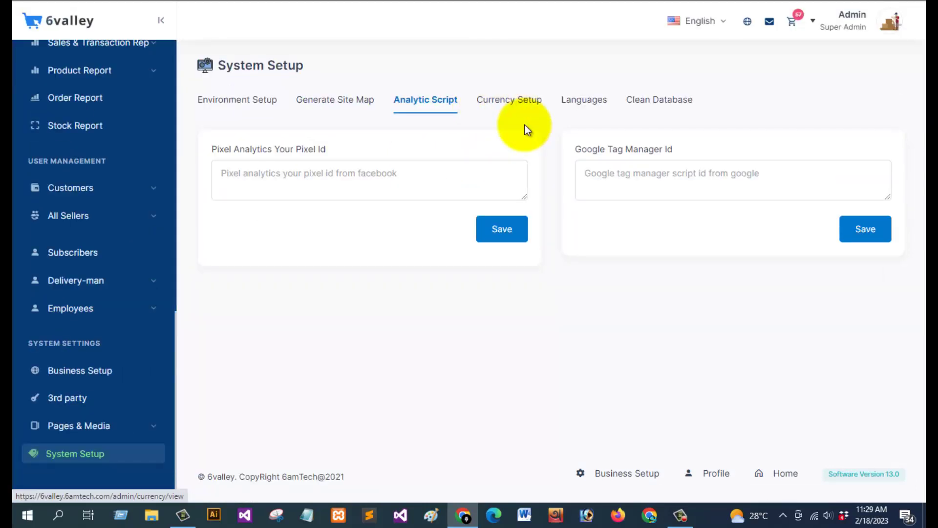
left_click(580, 104)
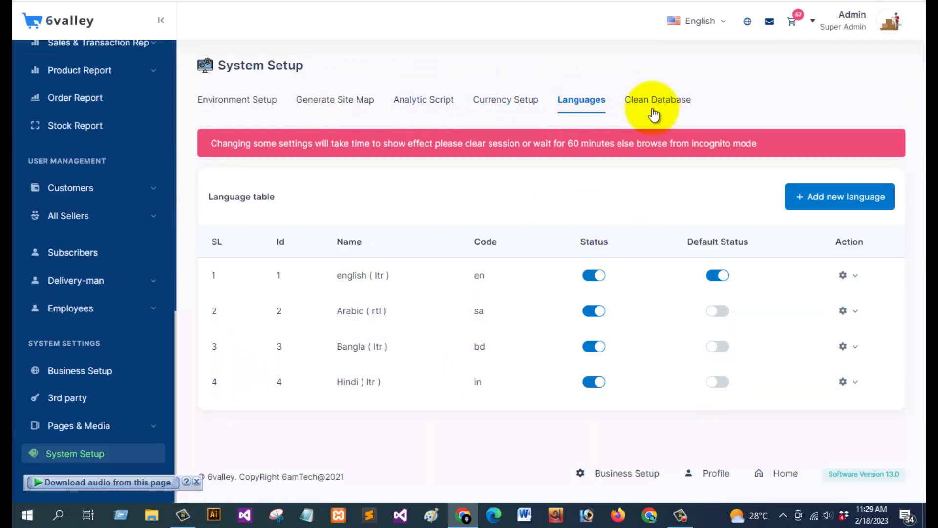
Step: Sign out of the admin account
left_click(852, 22)
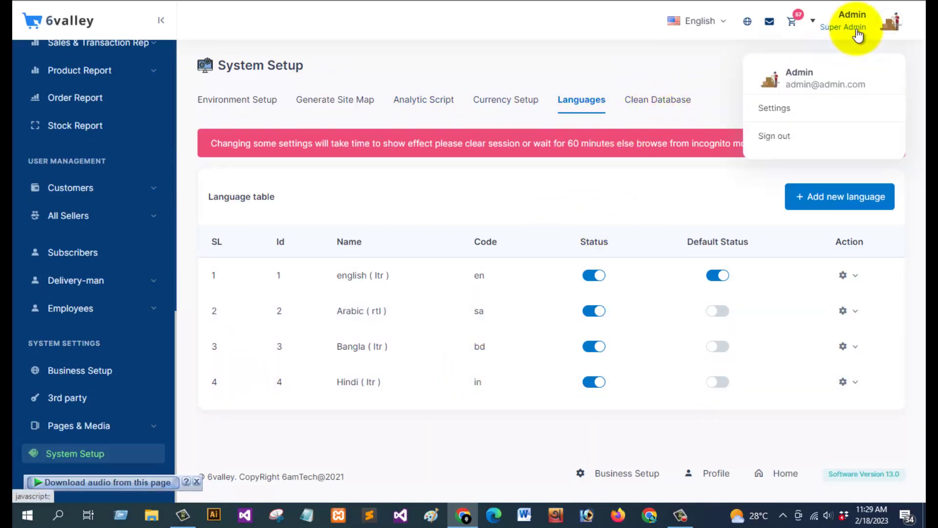
left_click(784, 132)
left_click(415, 273)
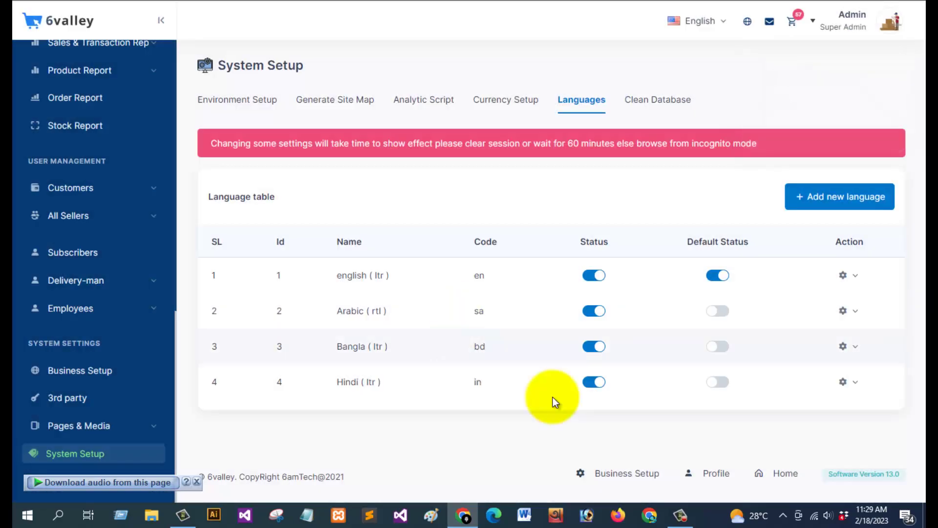